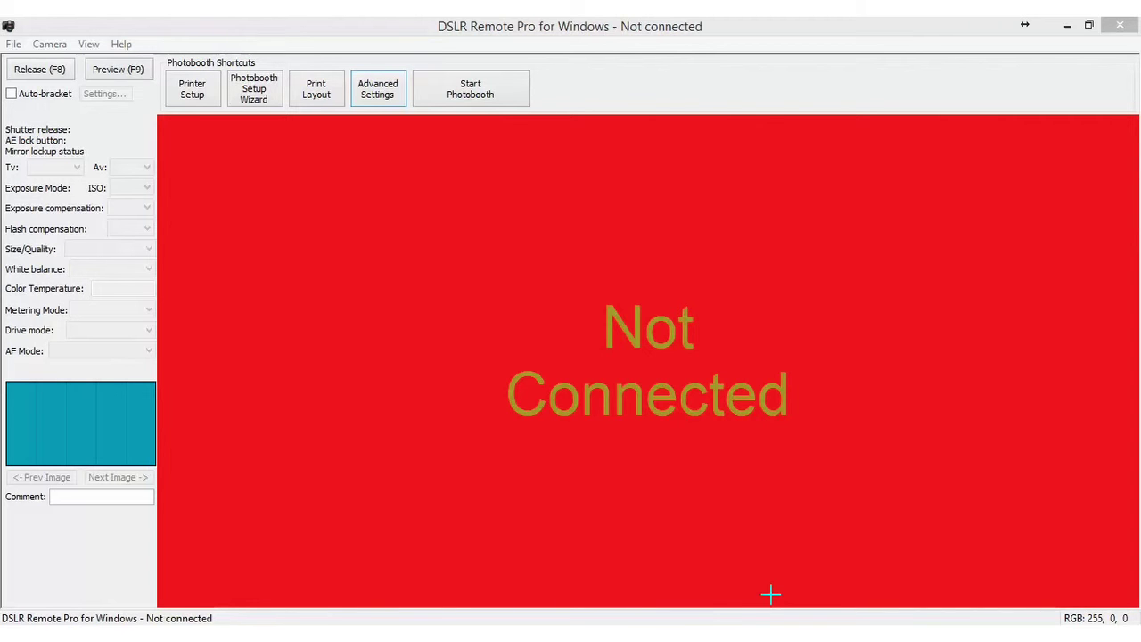
# Open Photobooth Settings from Advanced Settings, centre the dialog, and bring up the Photobooth Profiles list
pyautogui.click(372, 96)
pyautogui.moveTo(546, 75); pyautogui.dragTo(675, 84)
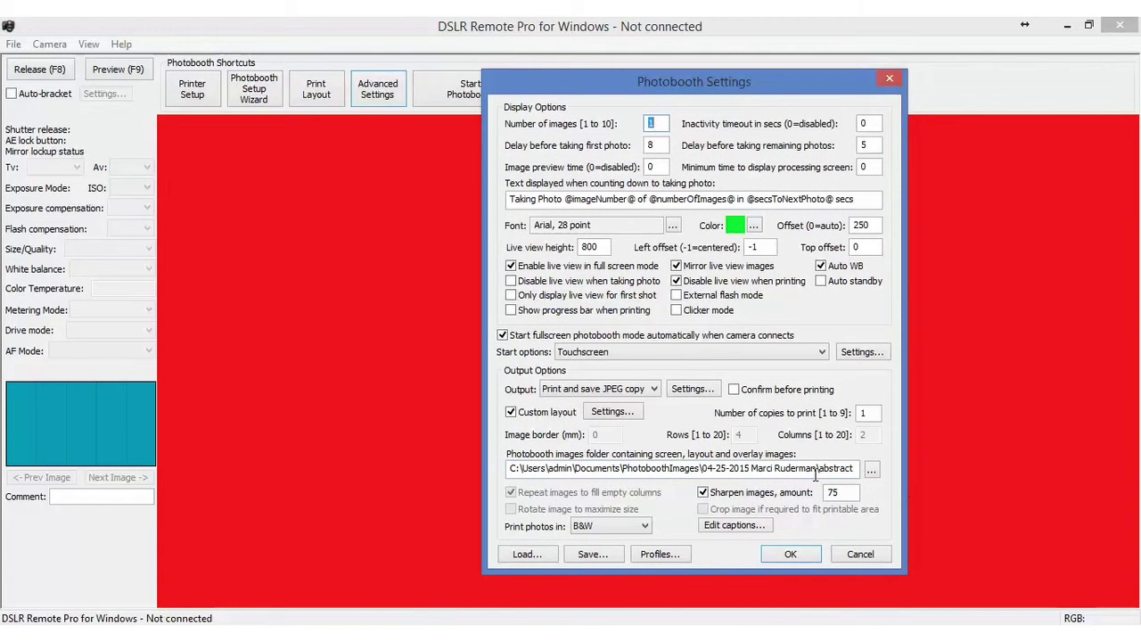
pyautogui.click(658, 555)
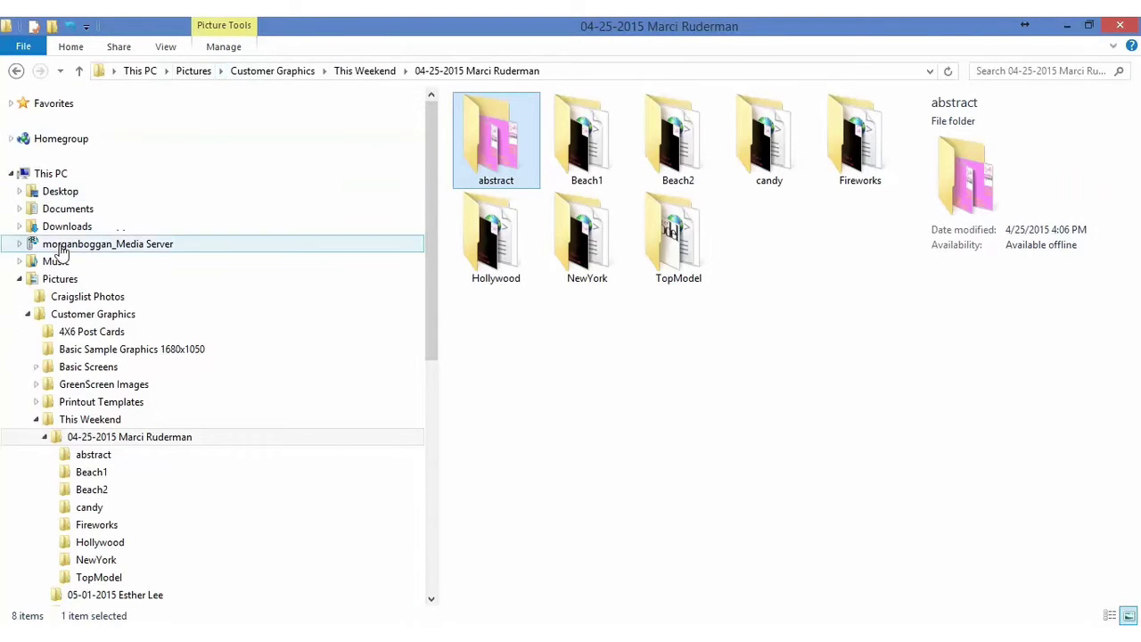
# Browse to Documents > PhotoboothImages > dated event folder > abstract in File Explorer
pyautogui.click(20, 279)
pyautogui.click(54, 209)
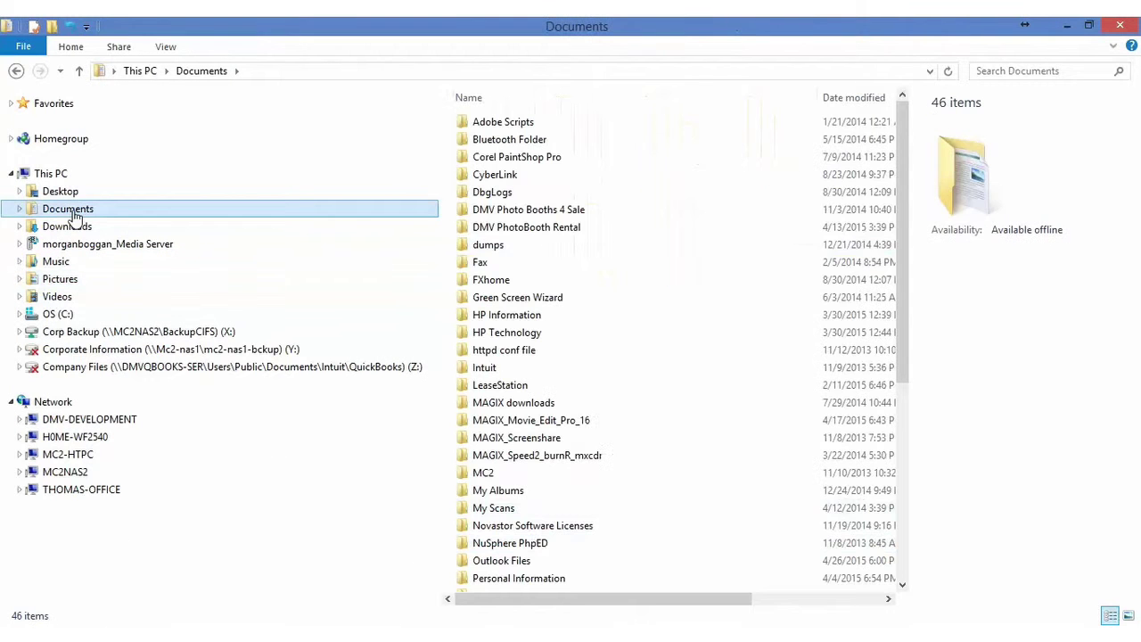
pyautogui.click(555, 590)
pyautogui.scroll(-1, 553, 581)
pyautogui.click(552, 581)
pyautogui.doubleClick(542, 544)
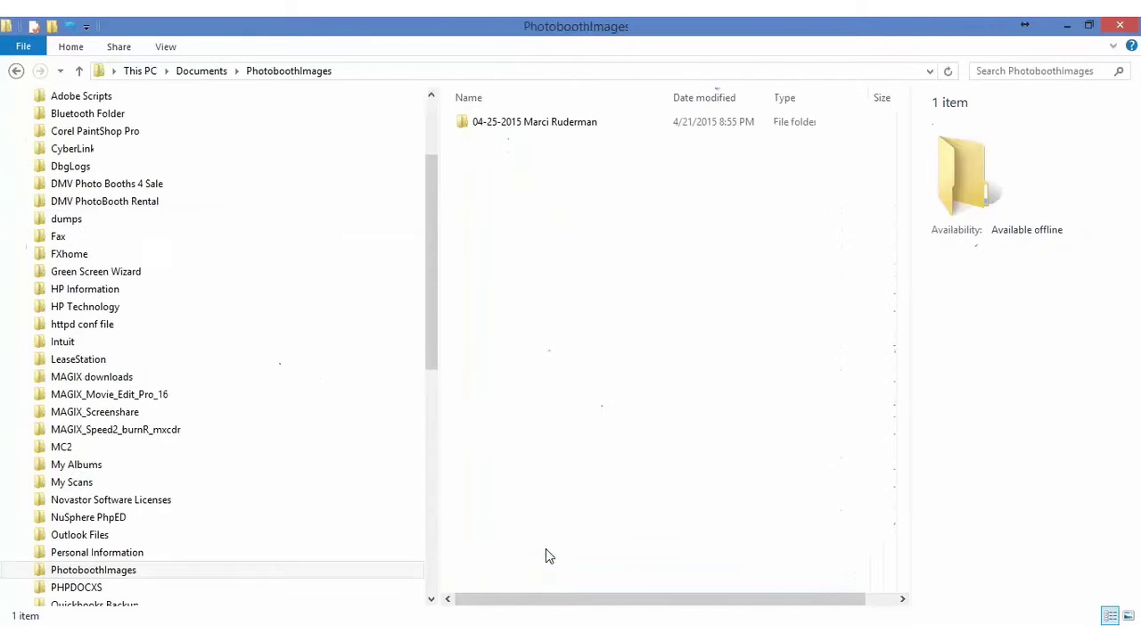
pyautogui.click(576, 132)
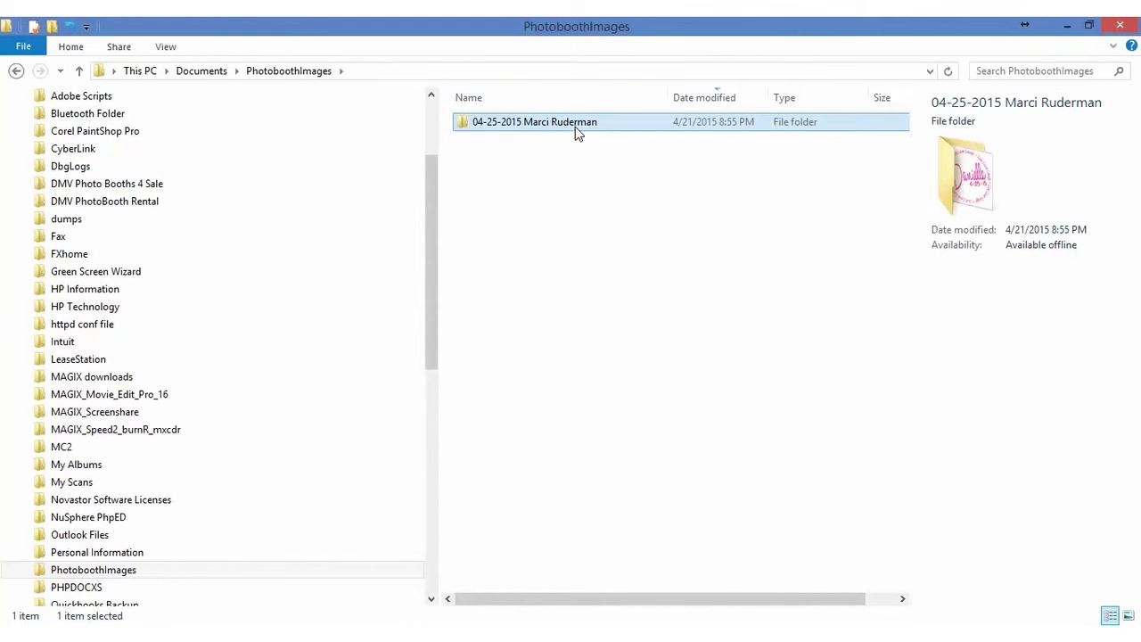
pyautogui.doubleClick(576, 132)
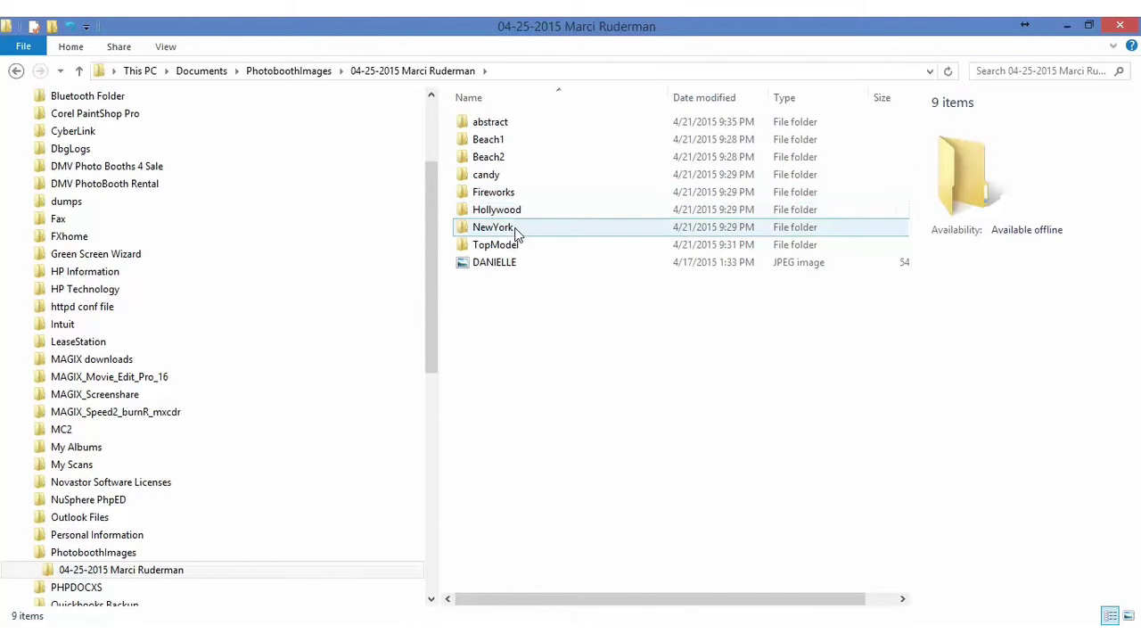
pyautogui.doubleClick(496, 125)
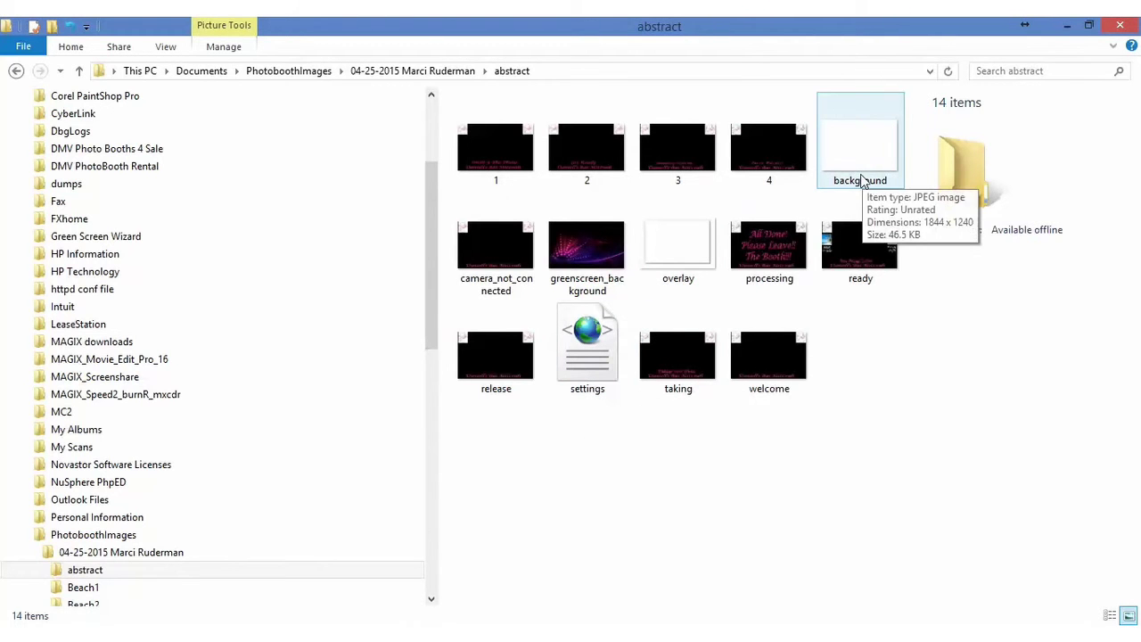
# Return to the event folder and open the Beach1 folder to view its files
pyautogui.click(458, 75)
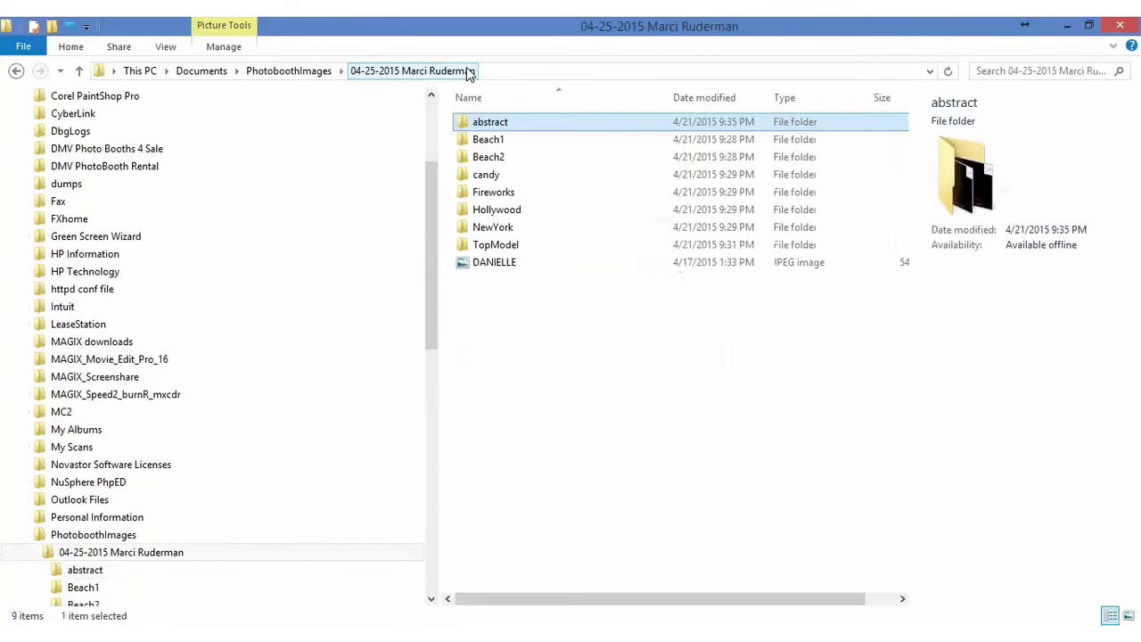
pyautogui.click(492, 145)
pyautogui.doubleClick(491, 146)
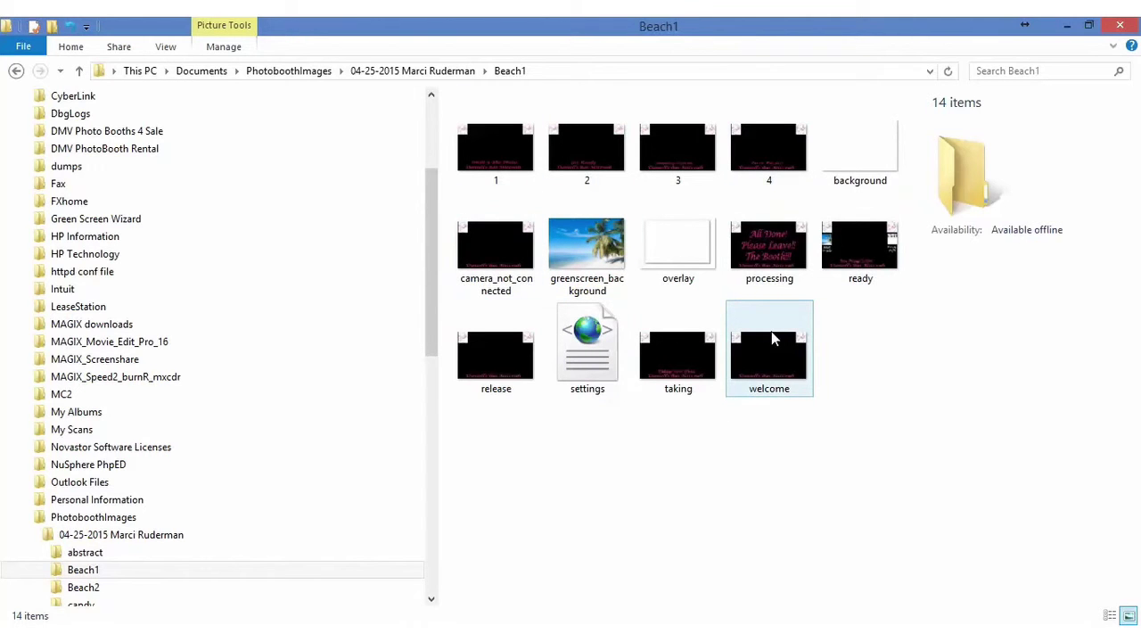
pyautogui.doubleClick(862, 264)
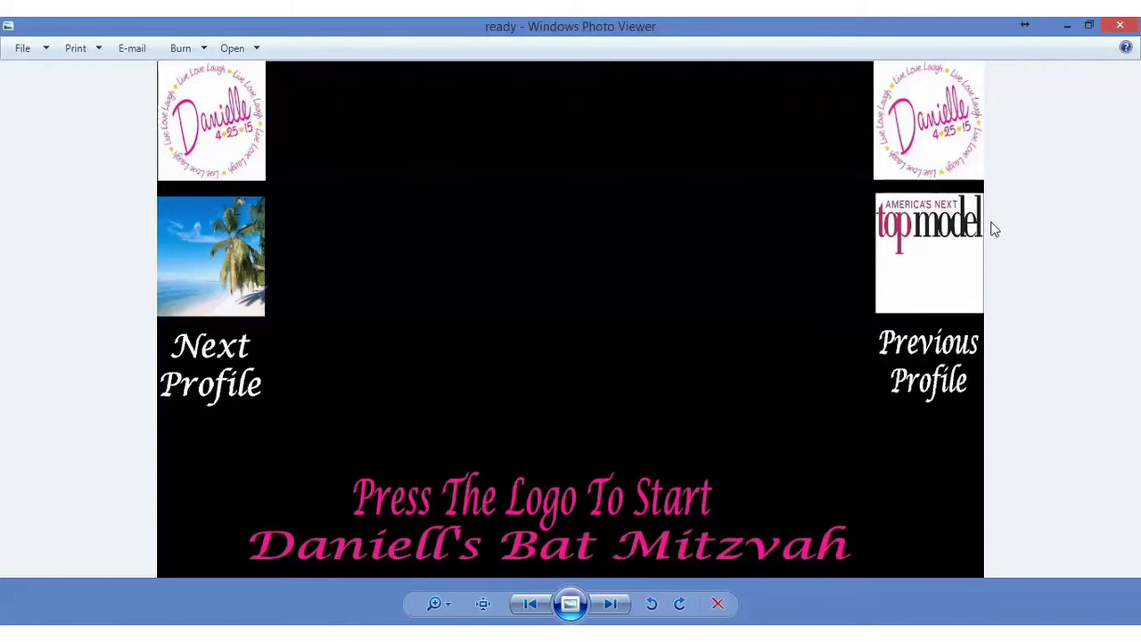
pyautogui.click(1122, 26)
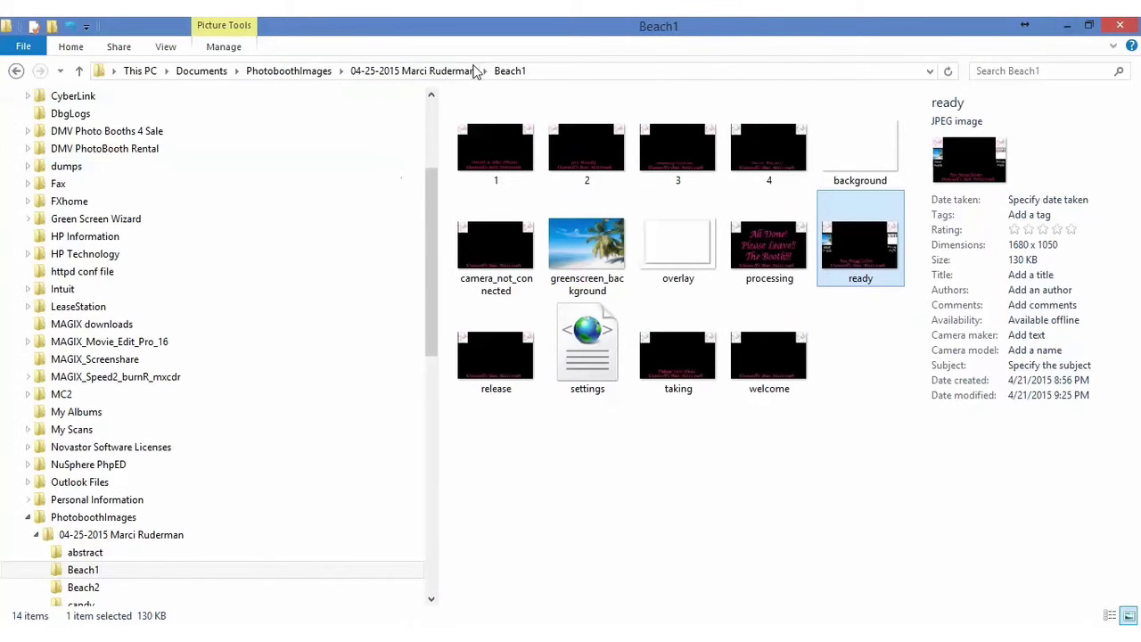
# Look through the Beach2 and candy folders, then close File Explorer
pyautogui.click(428, 71)
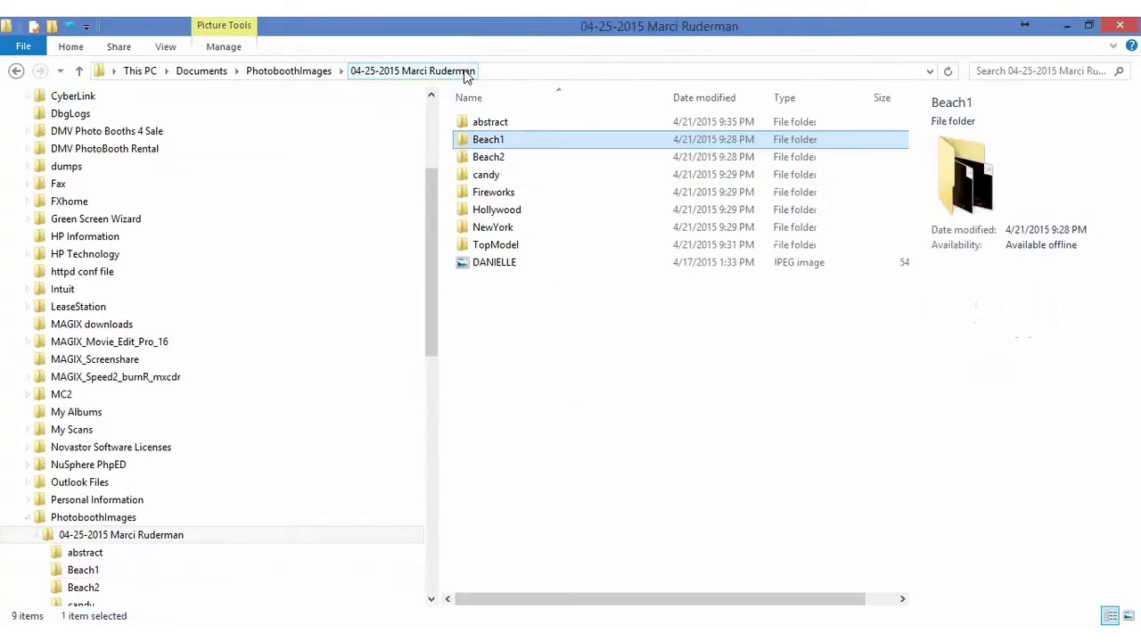
pyautogui.doubleClick(508, 161)
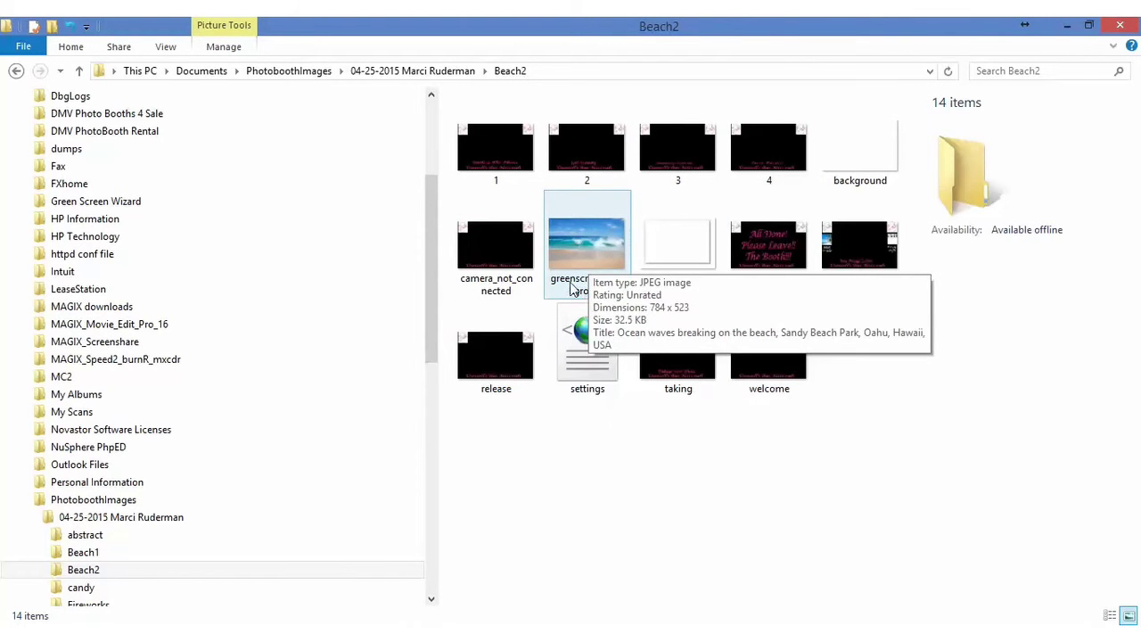
pyautogui.click(464, 70)
pyautogui.click(499, 177)
pyautogui.doubleClick(501, 178)
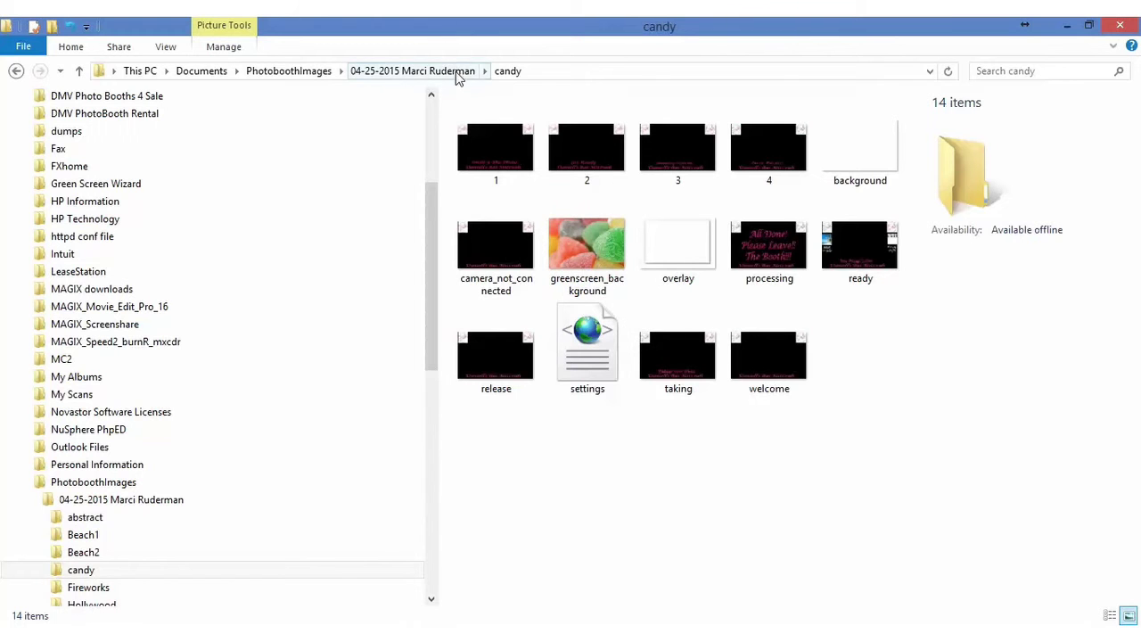
pyautogui.click(1122, 28)
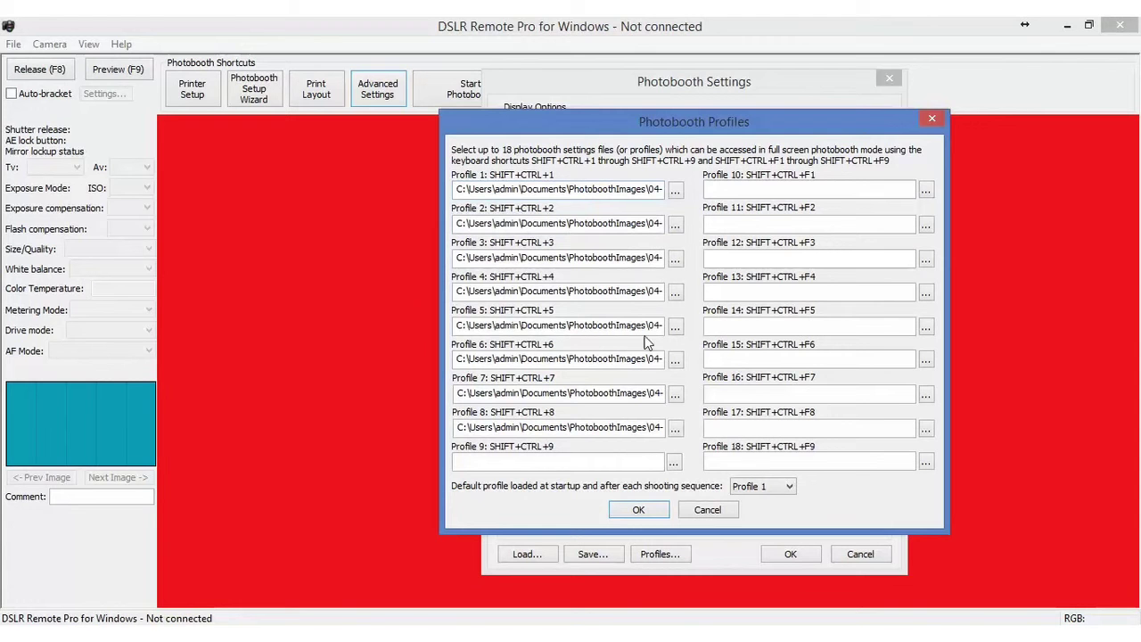
# Assign Profile 1 the settings file from Documents\PhotoboothImages\event folder\abstract
pyautogui.click(676, 191)
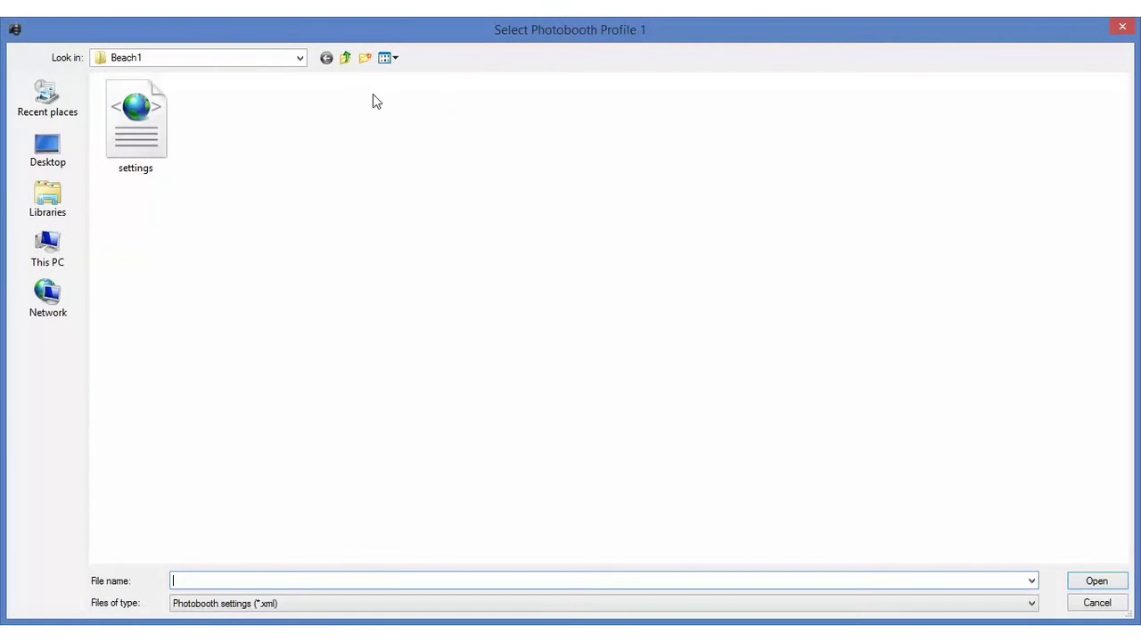
pyautogui.click(347, 58)
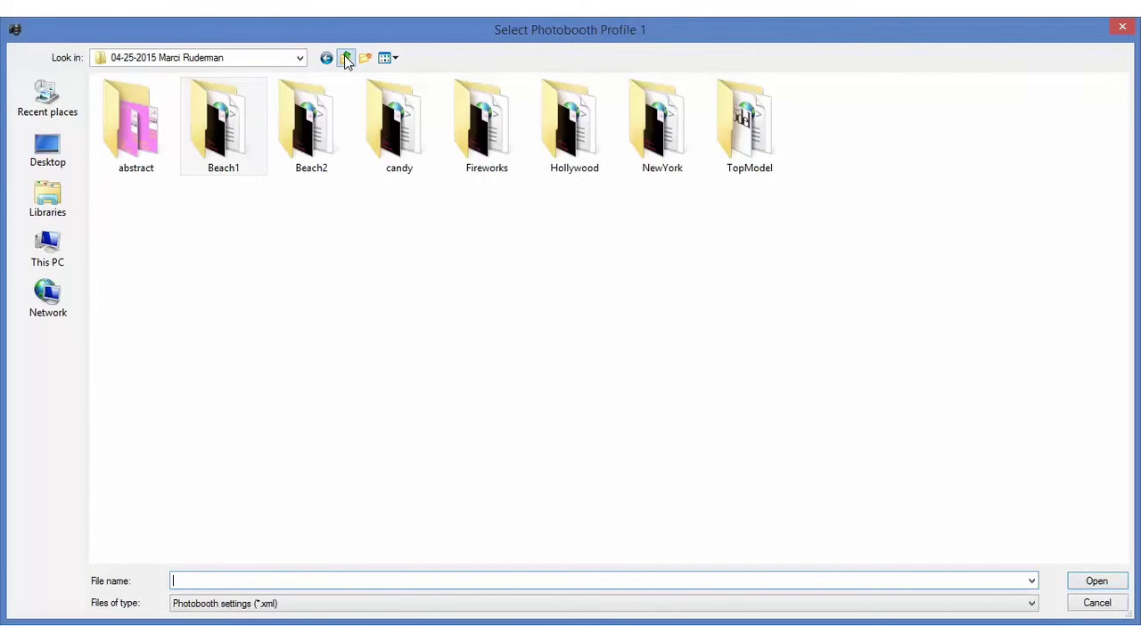
pyautogui.click(300, 59)
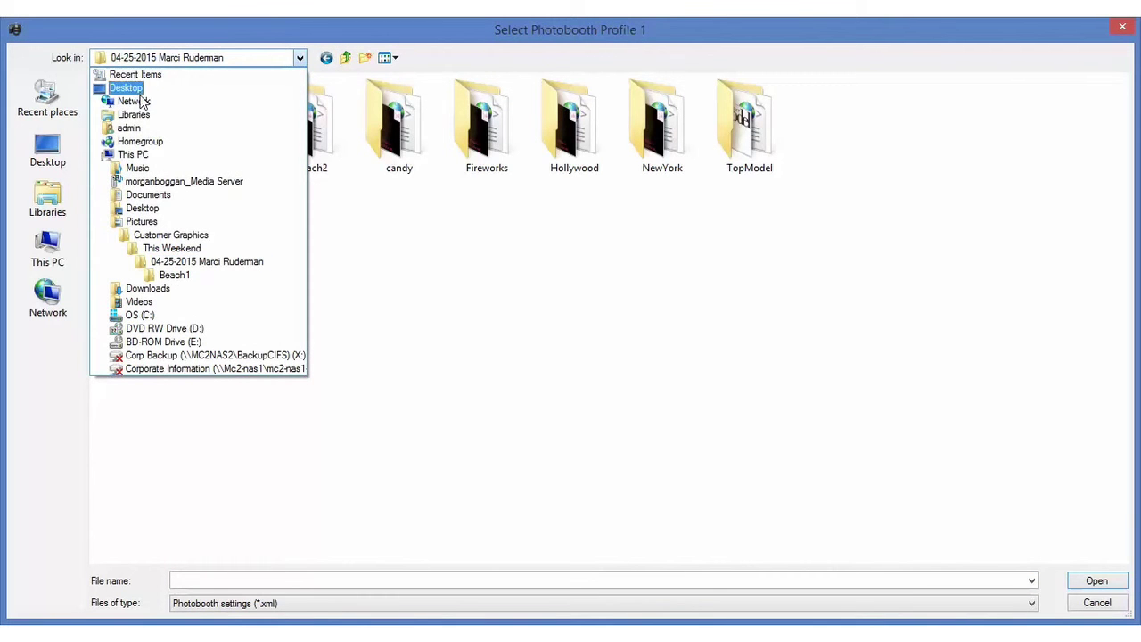
pyautogui.click(146, 209)
pyautogui.click(300, 57)
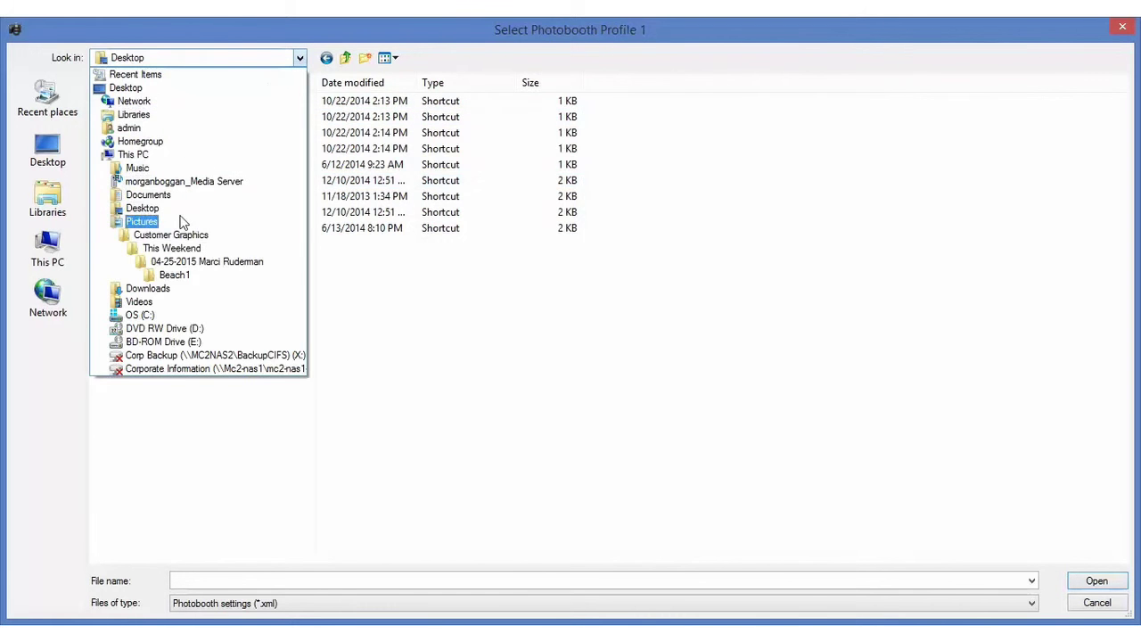
pyautogui.click(167, 196)
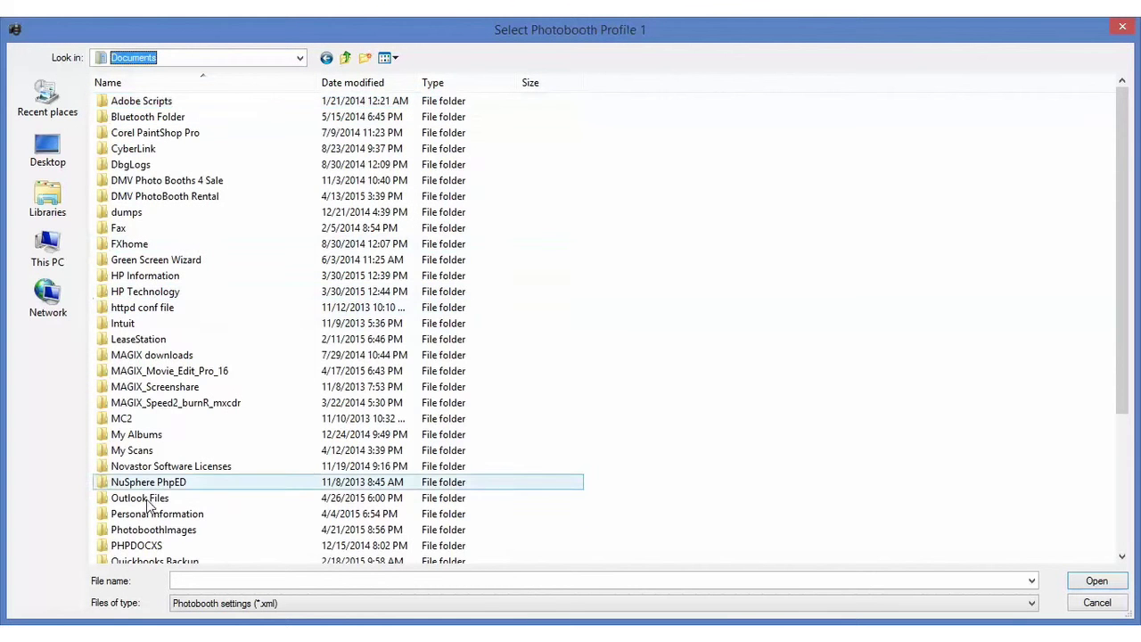
pyautogui.doubleClick(162, 531)
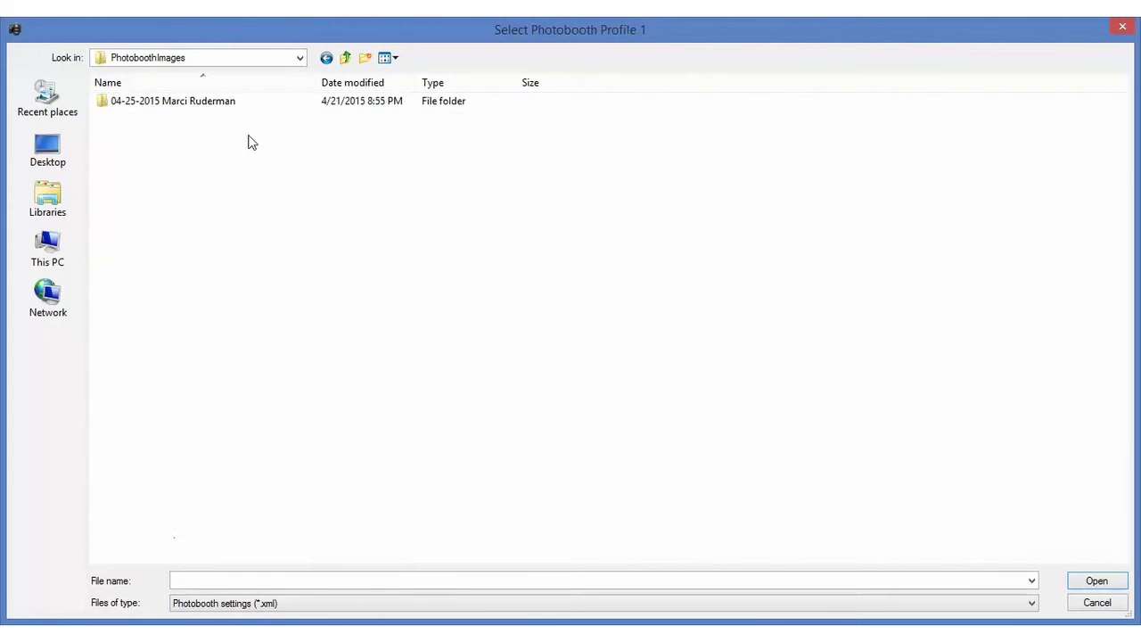
pyautogui.doubleClick(201, 105)
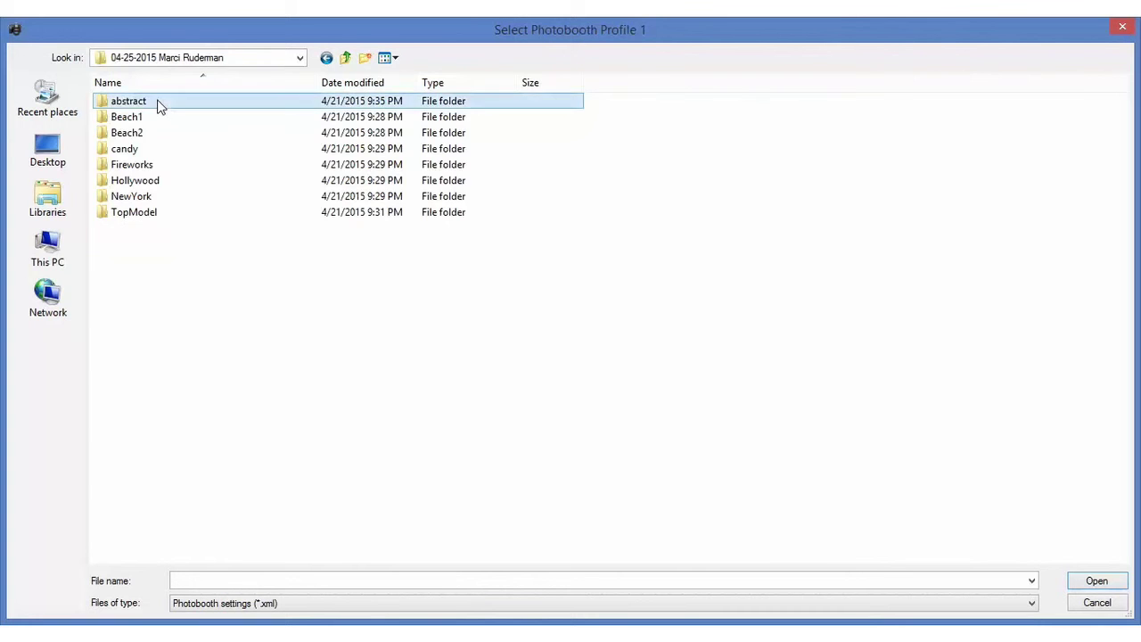
pyautogui.doubleClick(159, 106)
pyautogui.click(140, 139)
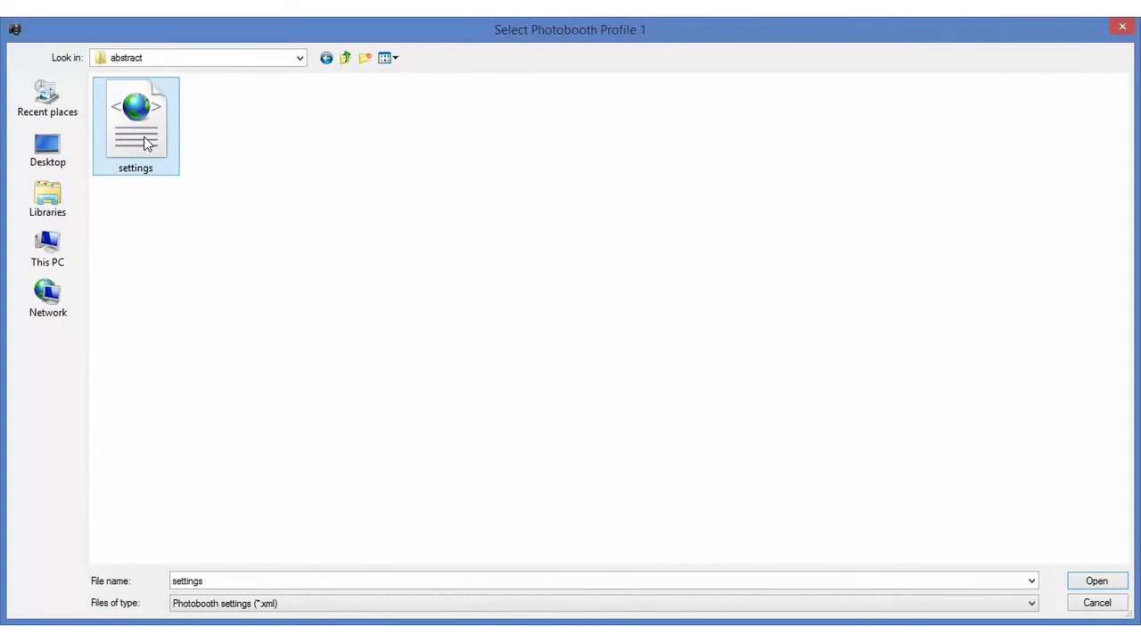
pyautogui.click(1097, 582)
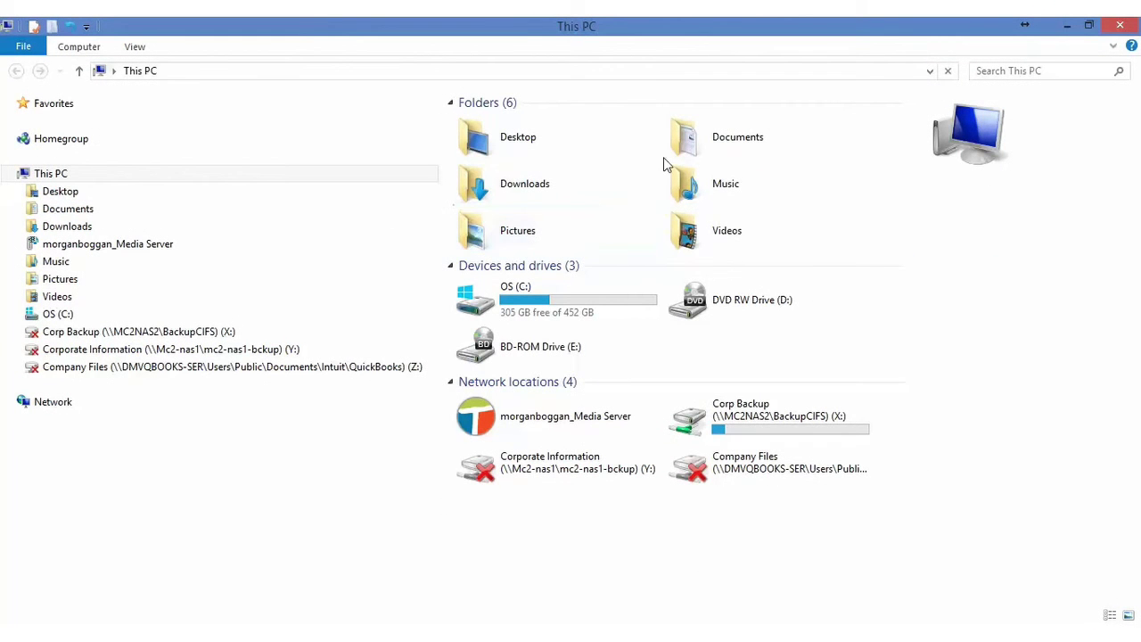
# Navigate Documents > PhotoboothImages > event folder > abstract and select its settings.xml
pyautogui.doubleClick(700, 148)
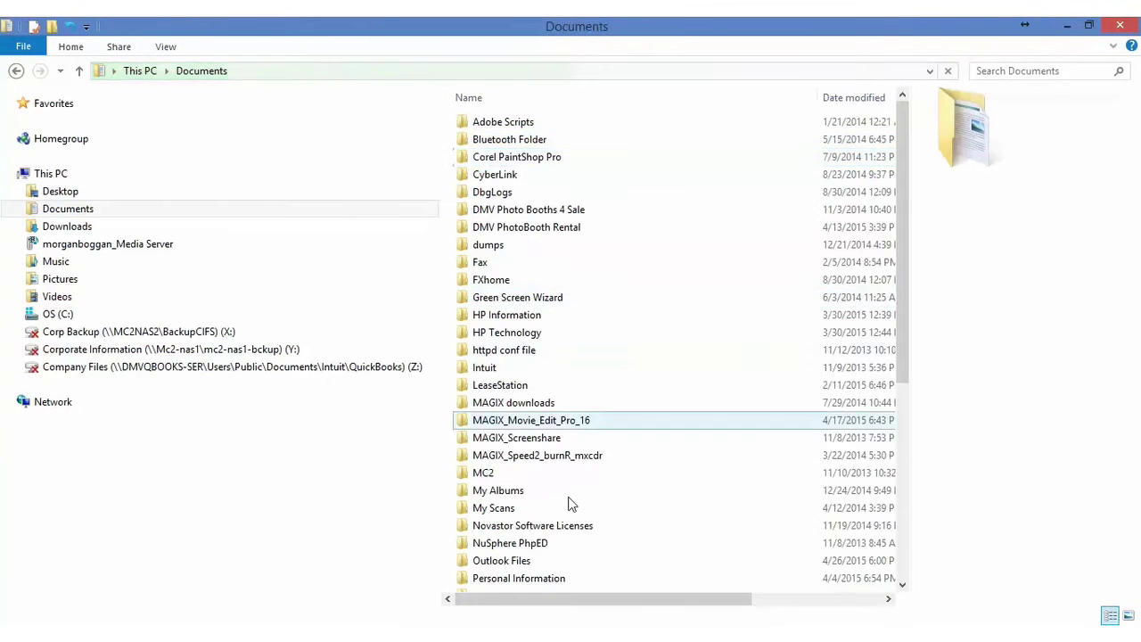
pyautogui.click(551, 578)
pyautogui.click(550, 588)
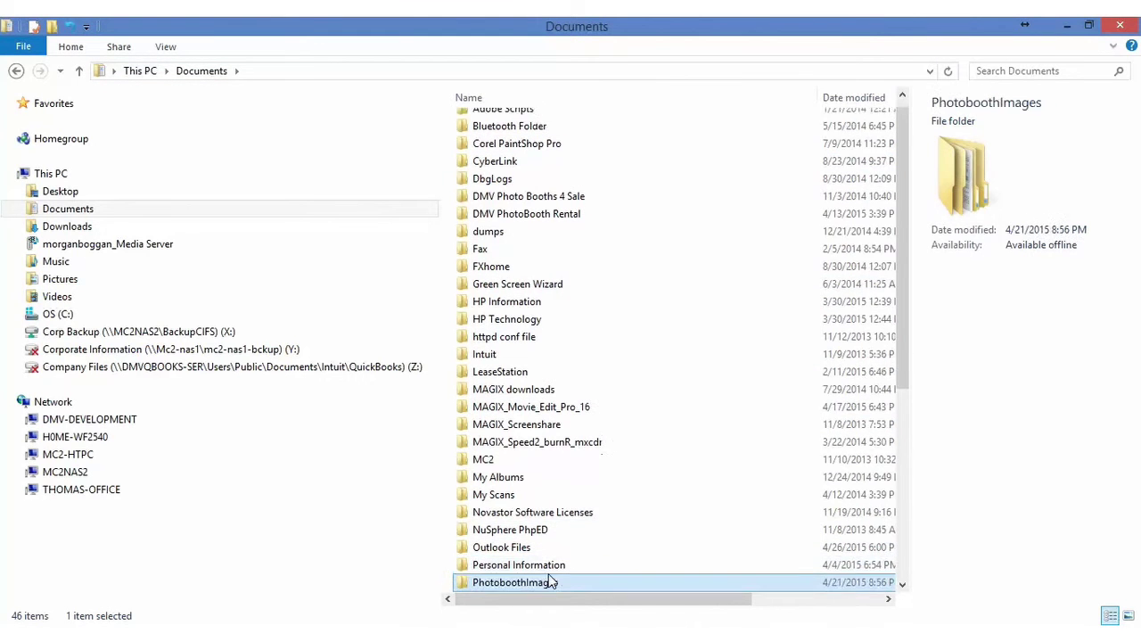
pyautogui.click(548, 587)
pyautogui.doubleClick(546, 567)
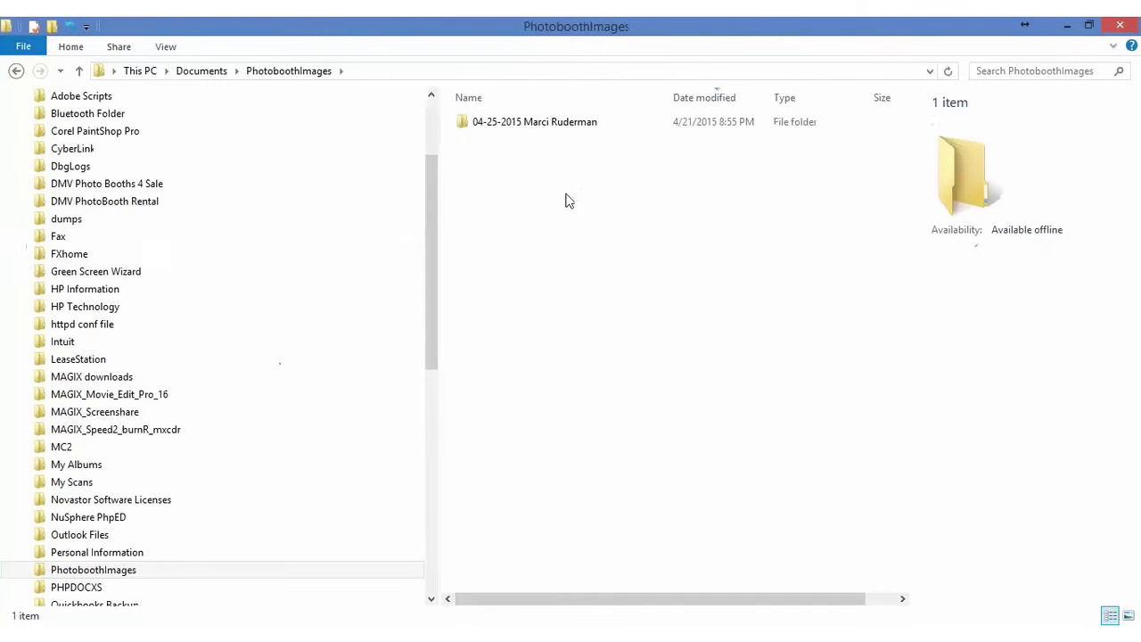
pyautogui.doubleClick(557, 123)
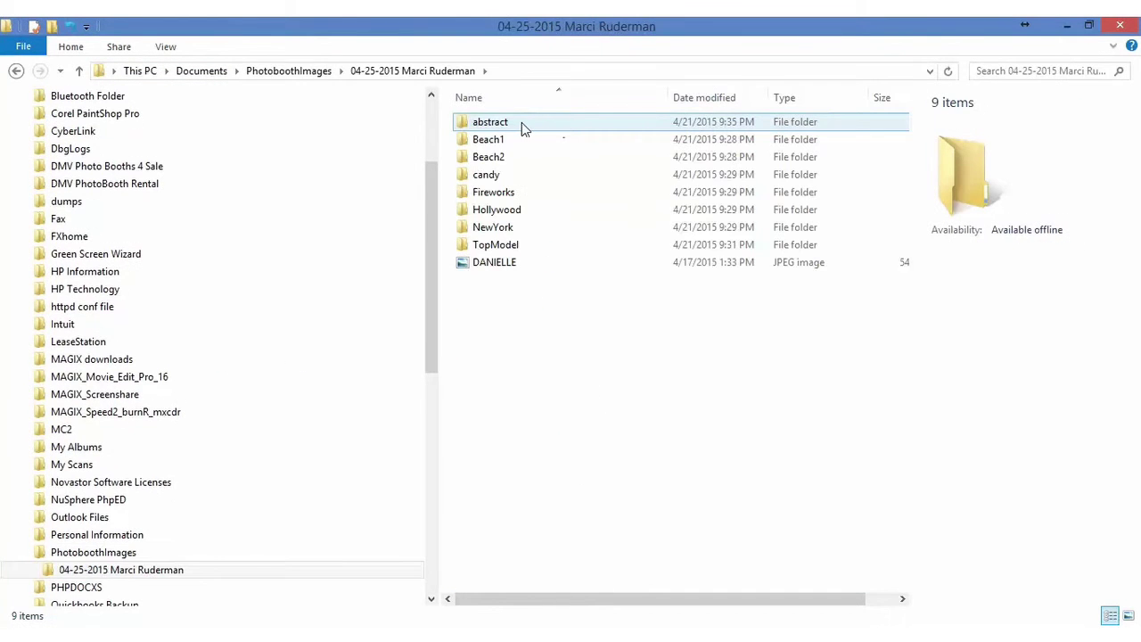
pyautogui.doubleClick(519, 122)
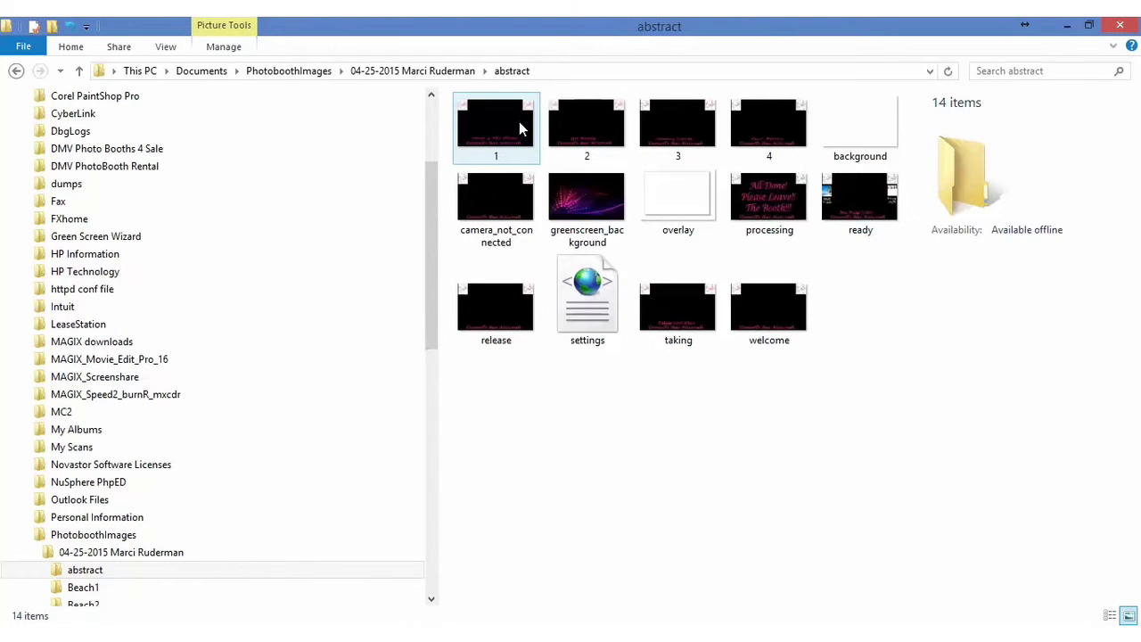
pyautogui.click(587, 312)
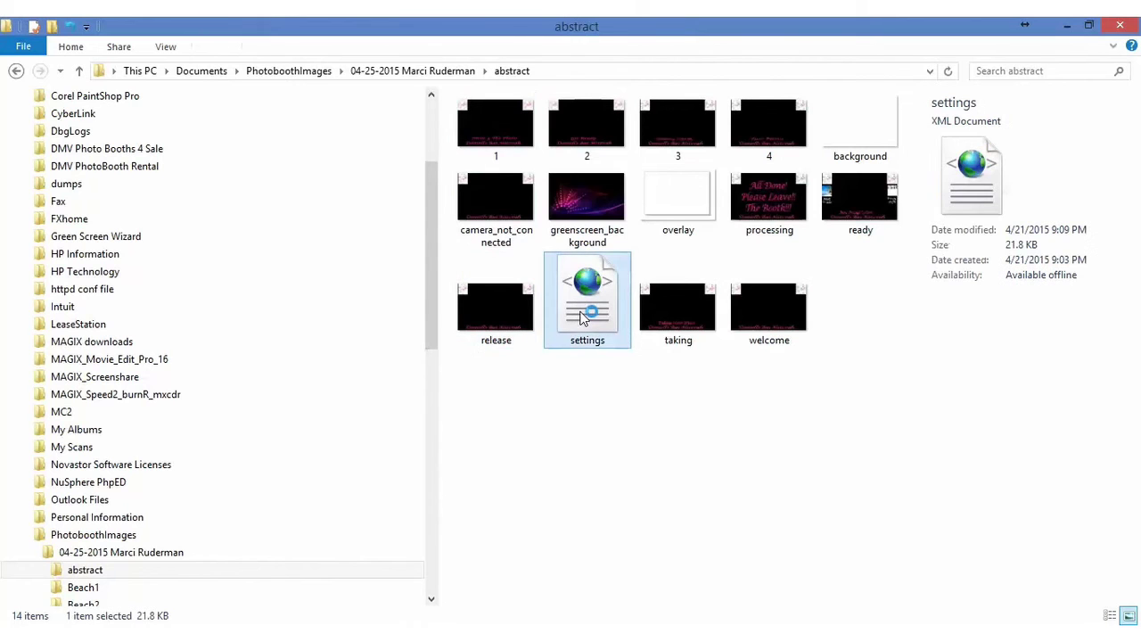
# Read the abstract settings.xml's photoboothImageDir in Notepad, then close it
pyautogui.doubleClick(584, 316)
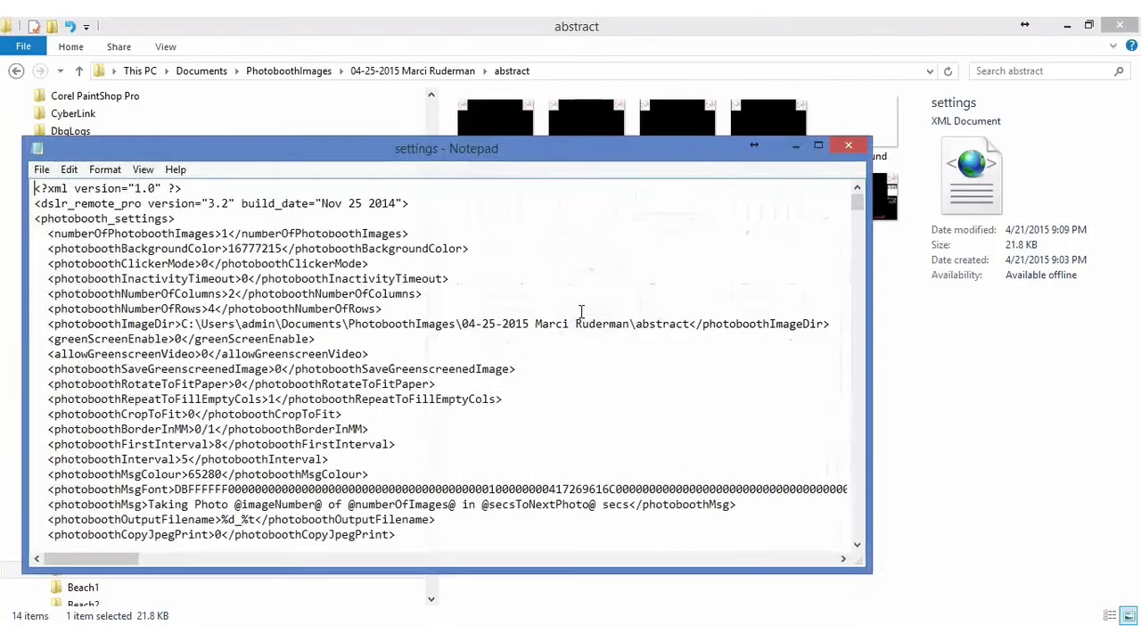
pyautogui.moveTo(584, 155); pyautogui.dragTo(778, 153)
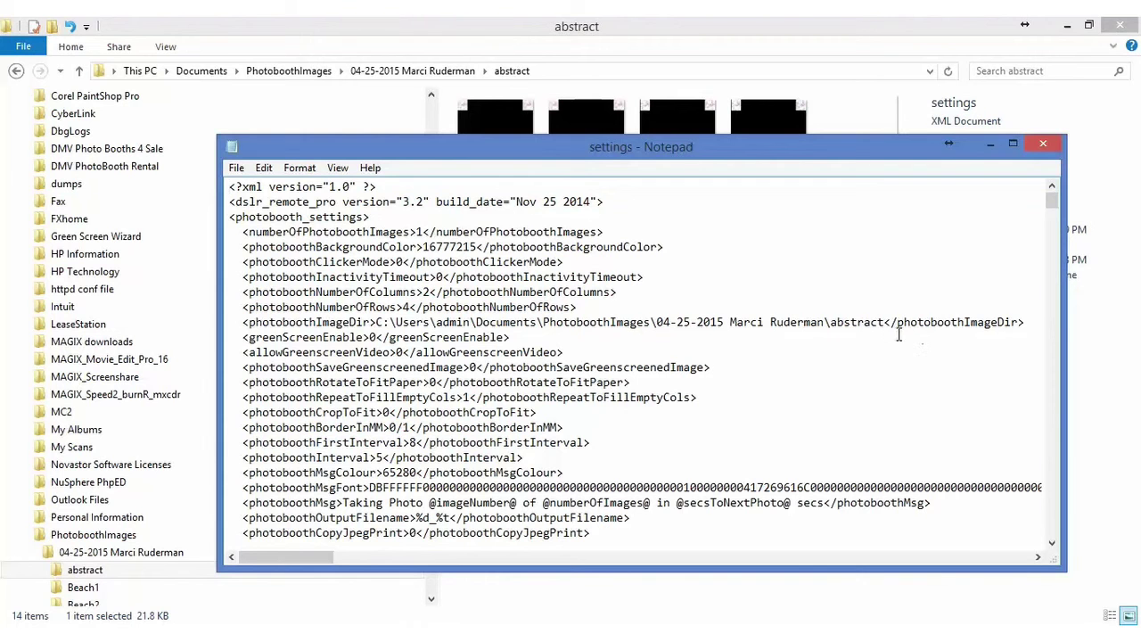
pyautogui.click(1042, 144)
# Open Beach1's settings.xml, check its image folder path, and close it
pyautogui.click(446, 71)
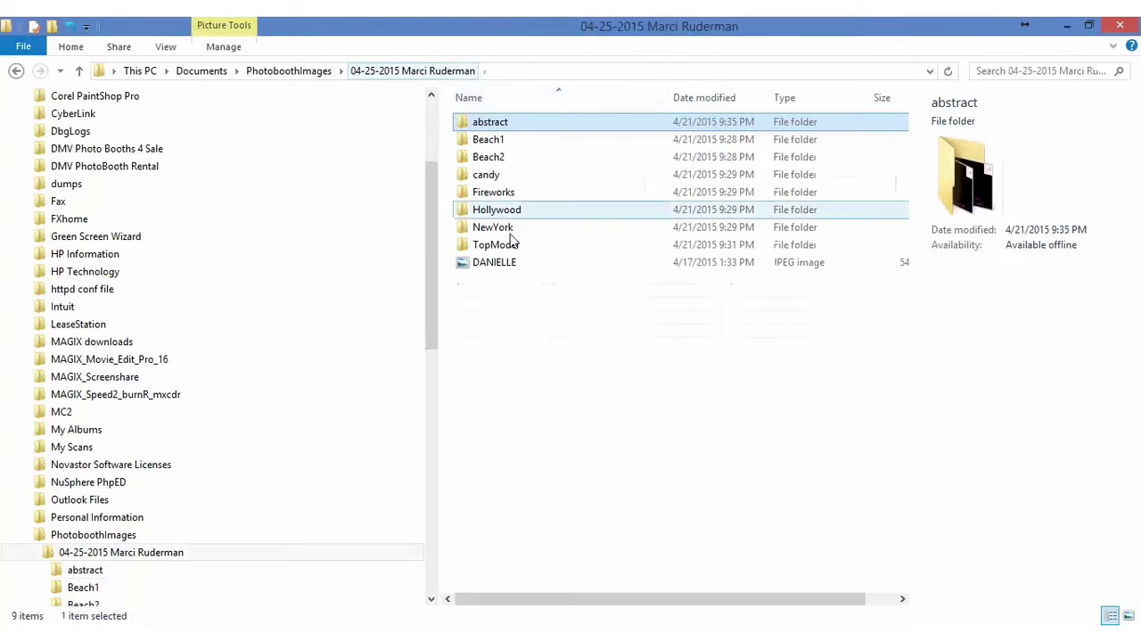
pyautogui.doubleClick(496, 143)
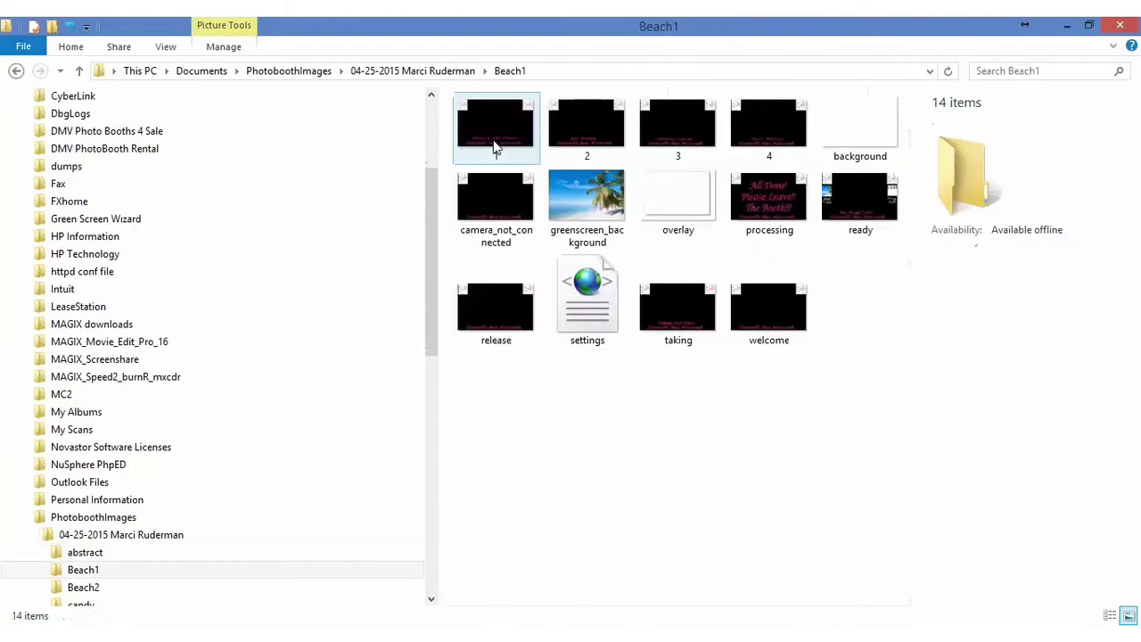
pyautogui.doubleClick(591, 302)
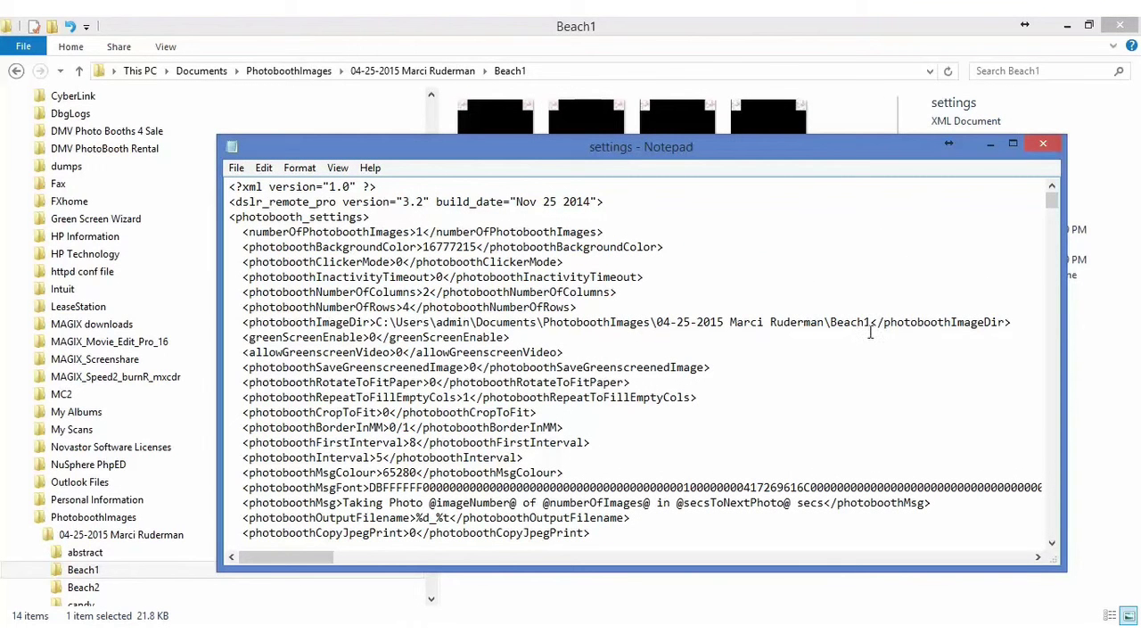
pyautogui.click(1051, 148)
# Check Beach2's settings.xml image folder path the same way and close it
pyautogui.click(410, 71)
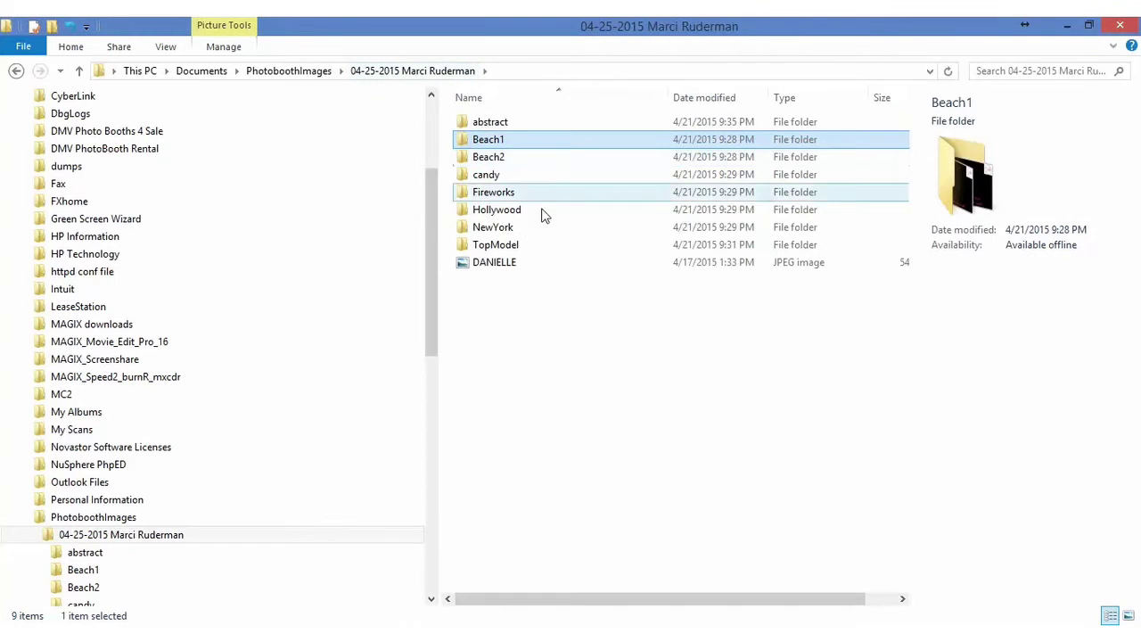
pyautogui.doubleClick(489, 157)
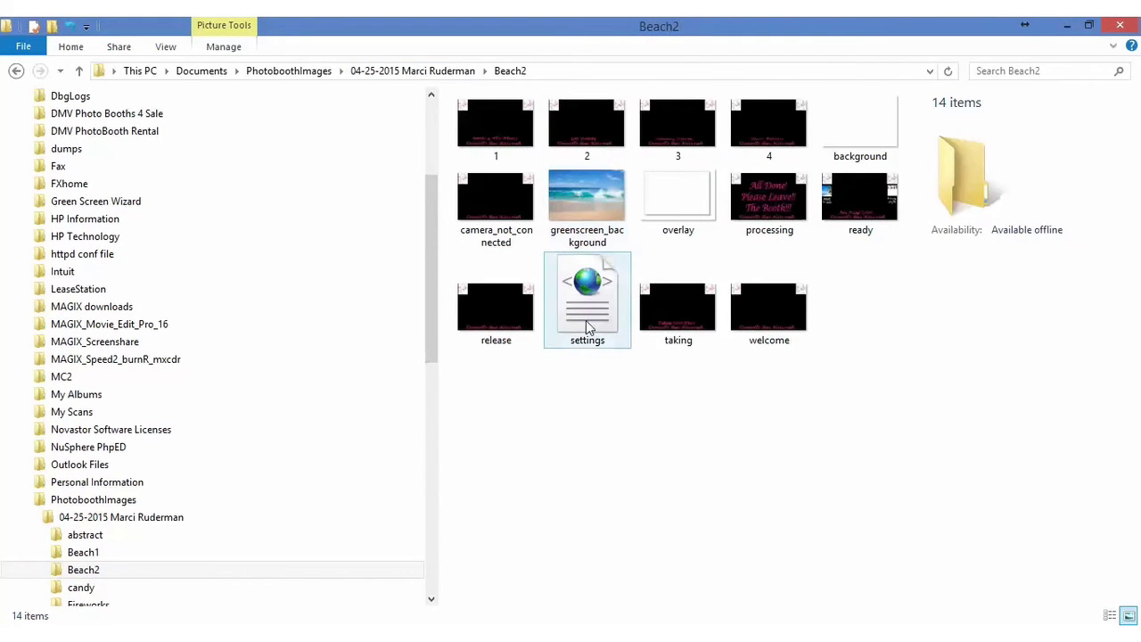
pyautogui.doubleClick(587, 326)
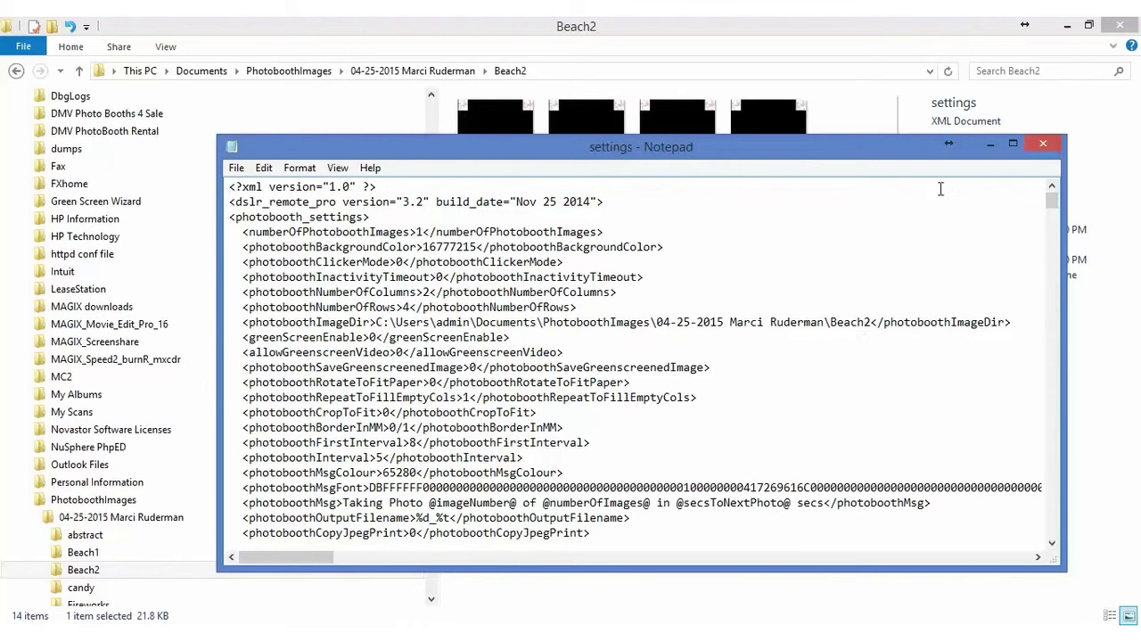
pyautogui.click(1044, 146)
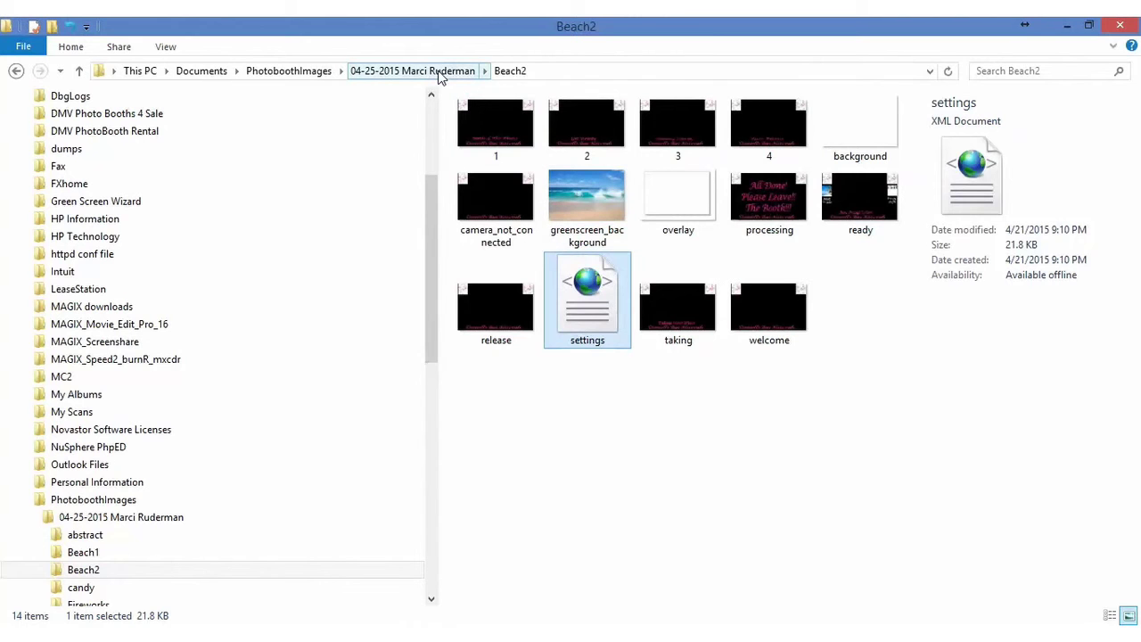
# Close Explorer, leave Profile 1 as the default startup profile, and confirm the profiles list
pyautogui.click(1119, 31)
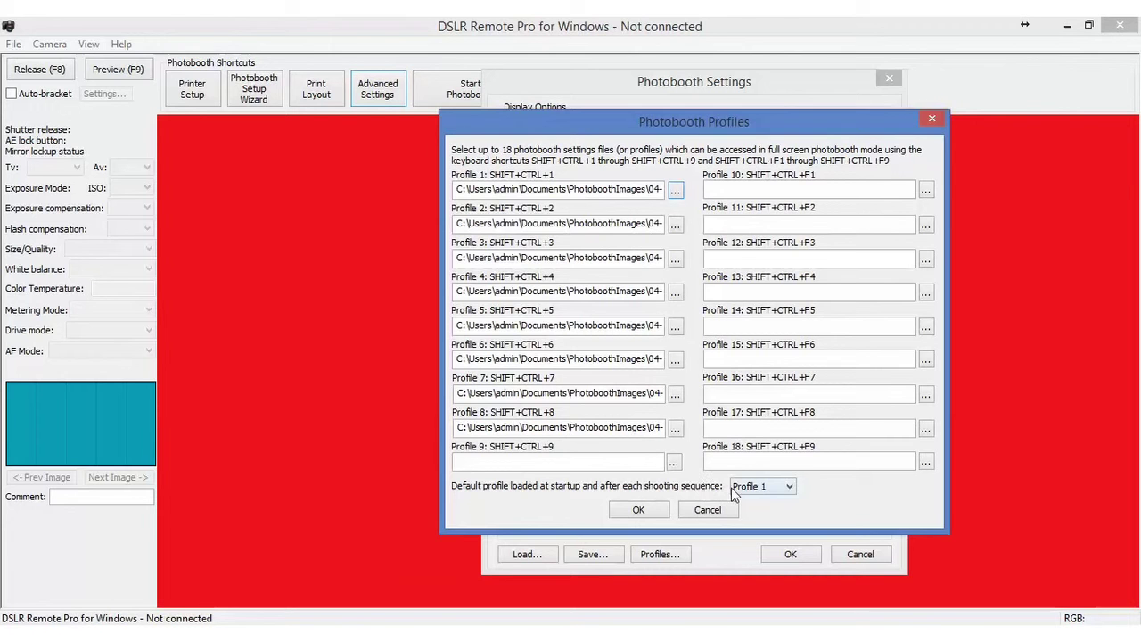
pyautogui.click(790, 489)
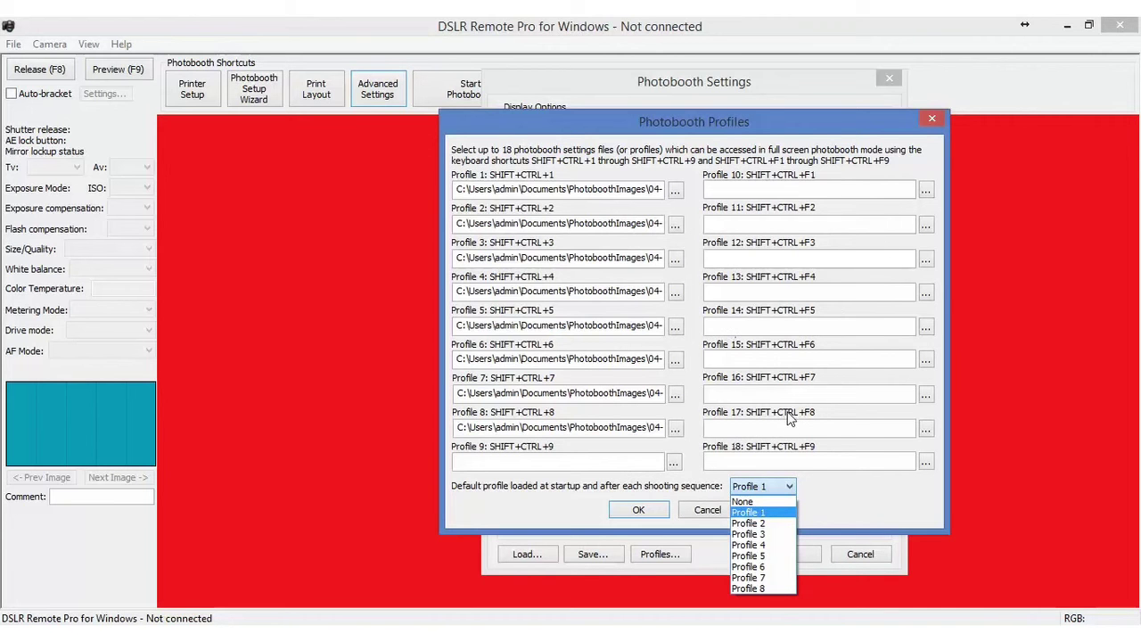
pyautogui.click(835, 507)
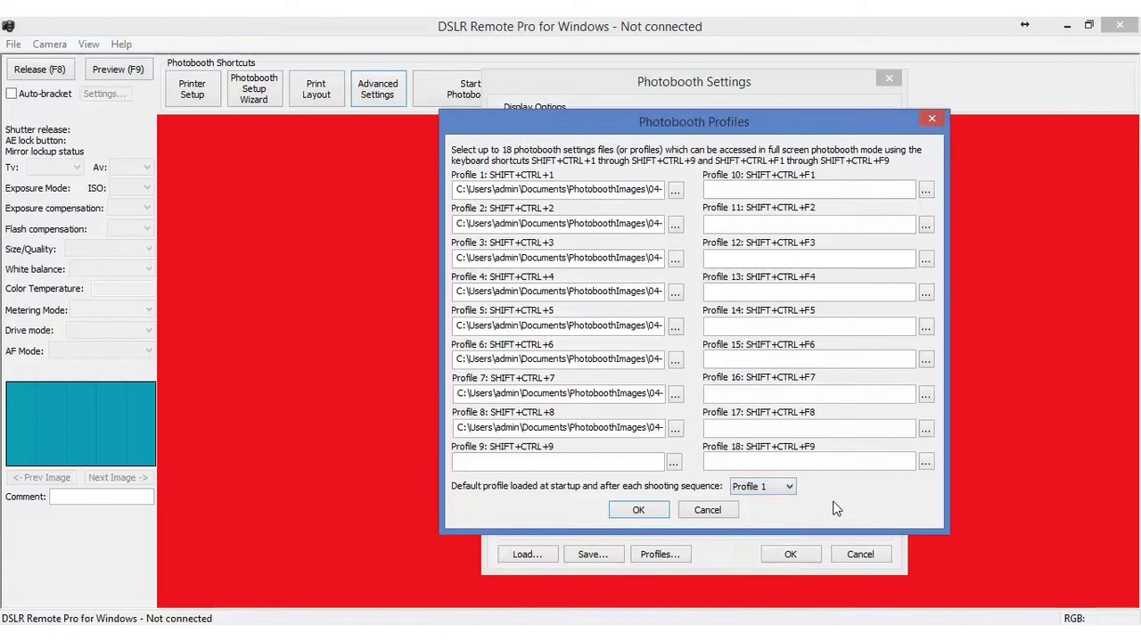
pyautogui.click(638, 510)
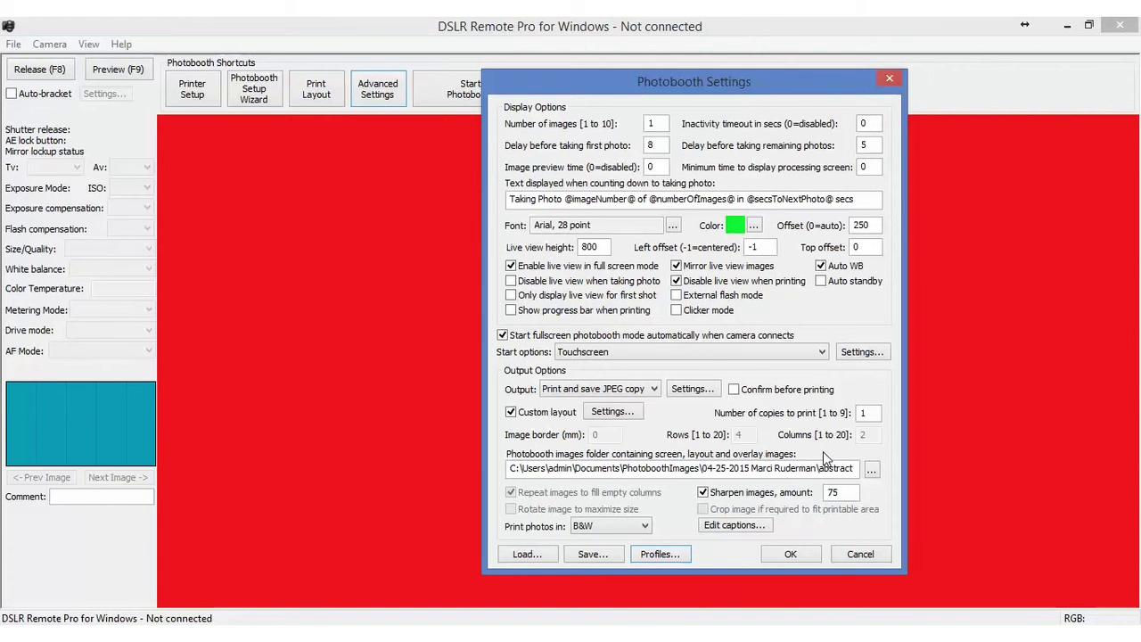
# Open the Touchscreen start option's Settings to view its four action areas
pyautogui.click(854, 354)
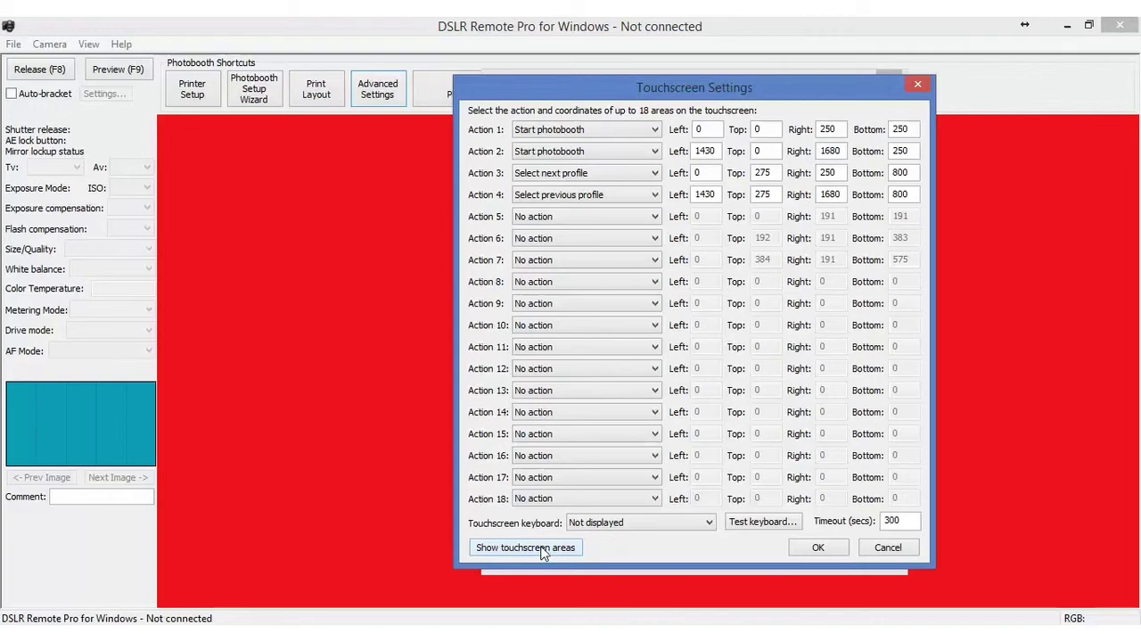
# Set Bottom to 550 for Action 3 and Action 4, previewing the touchscreen areas before and after
pyautogui.click(541, 548)
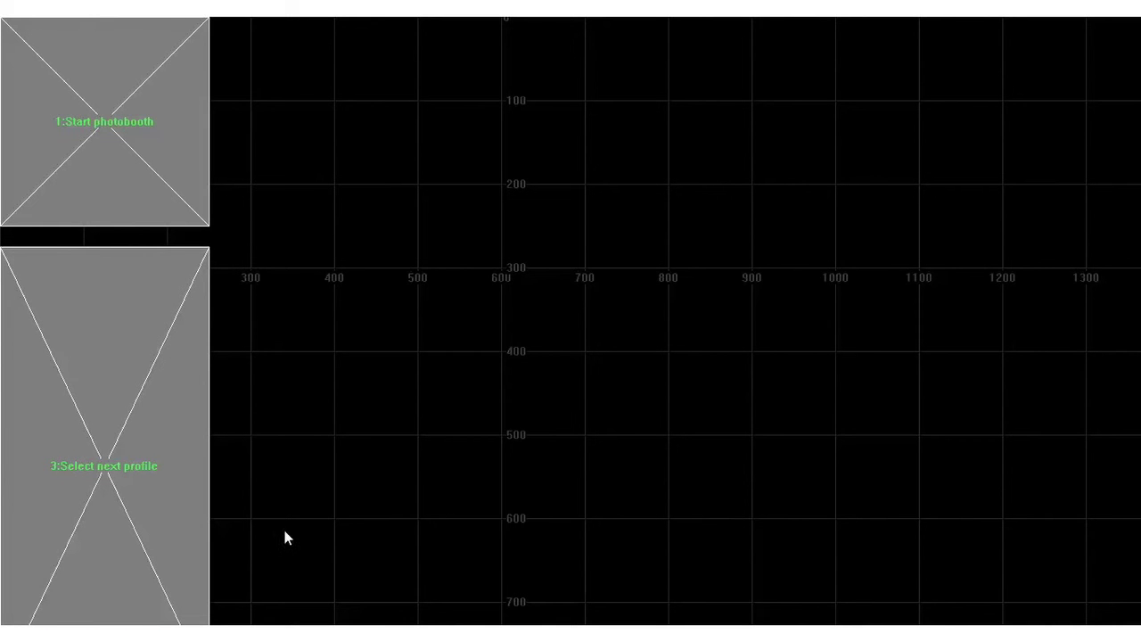
pyautogui.click(159, 499)
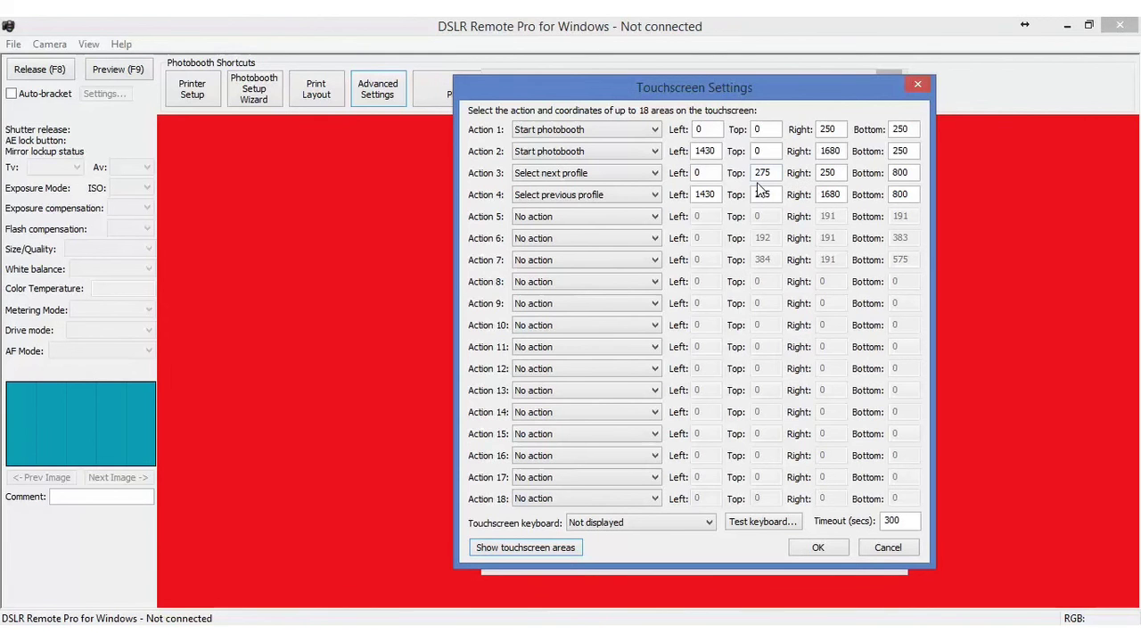
pyautogui.doubleClick(914, 175)
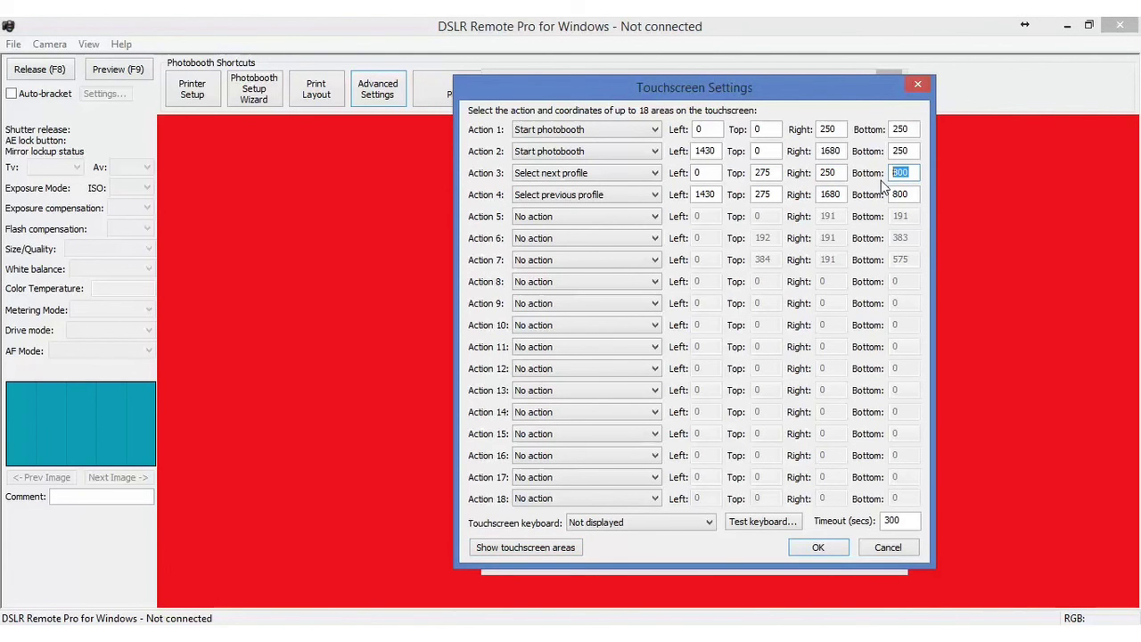
pyautogui.write('550')
pyautogui.doubleClick(914, 201)
pyautogui.write('550')
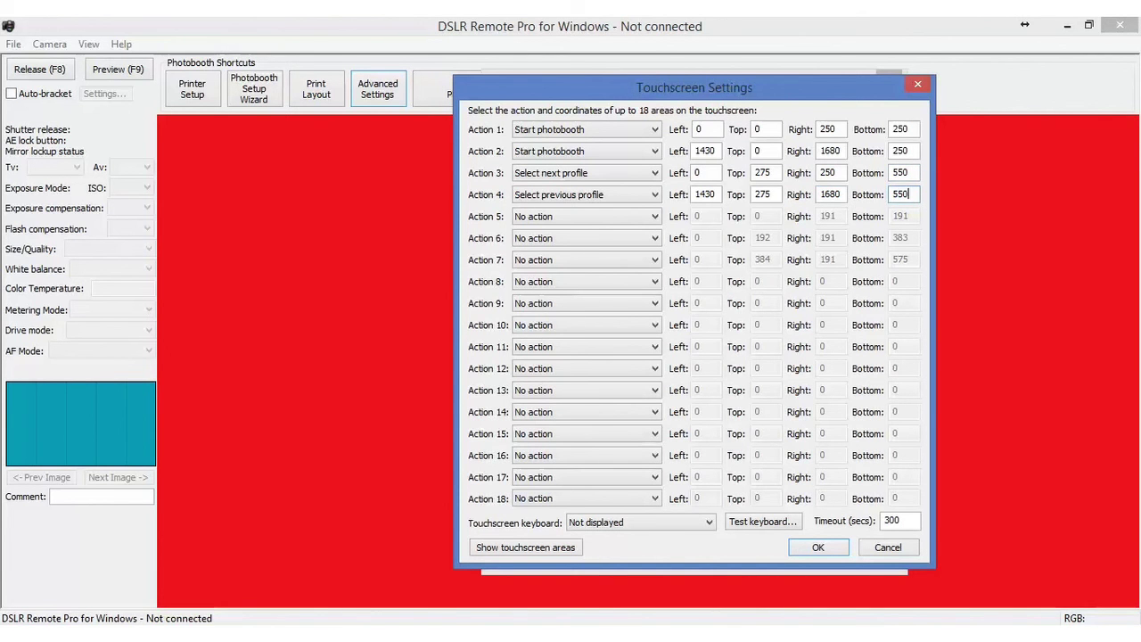
pyautogui.click(556, 547)
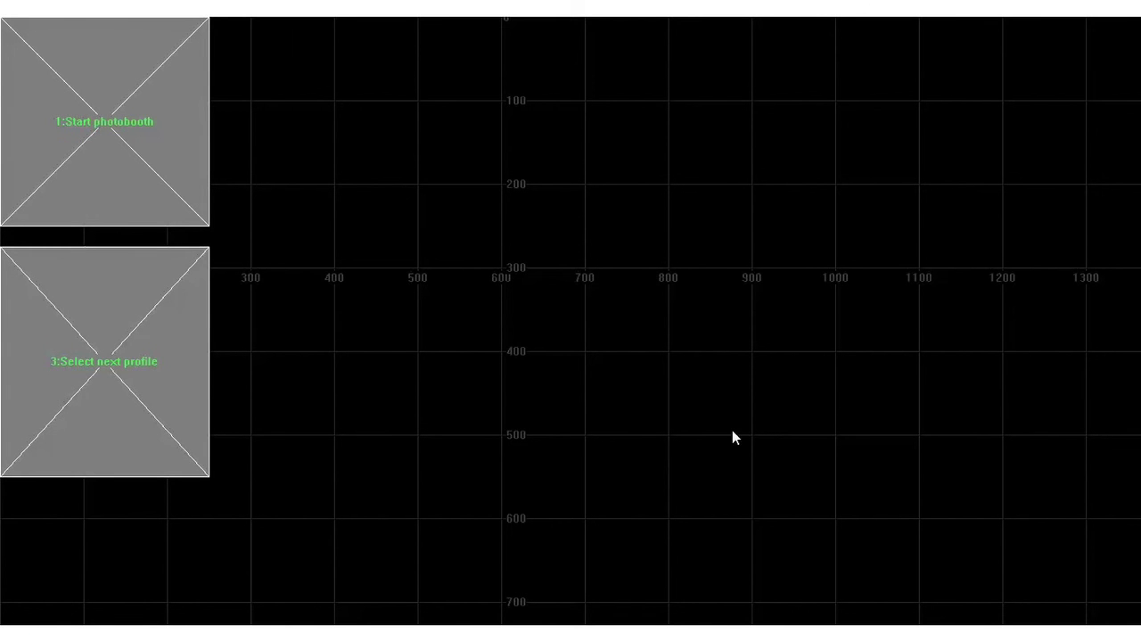
# Set Action 4's touch area to Left 1000 and Right 1300
pyautogui.click(929, 381)
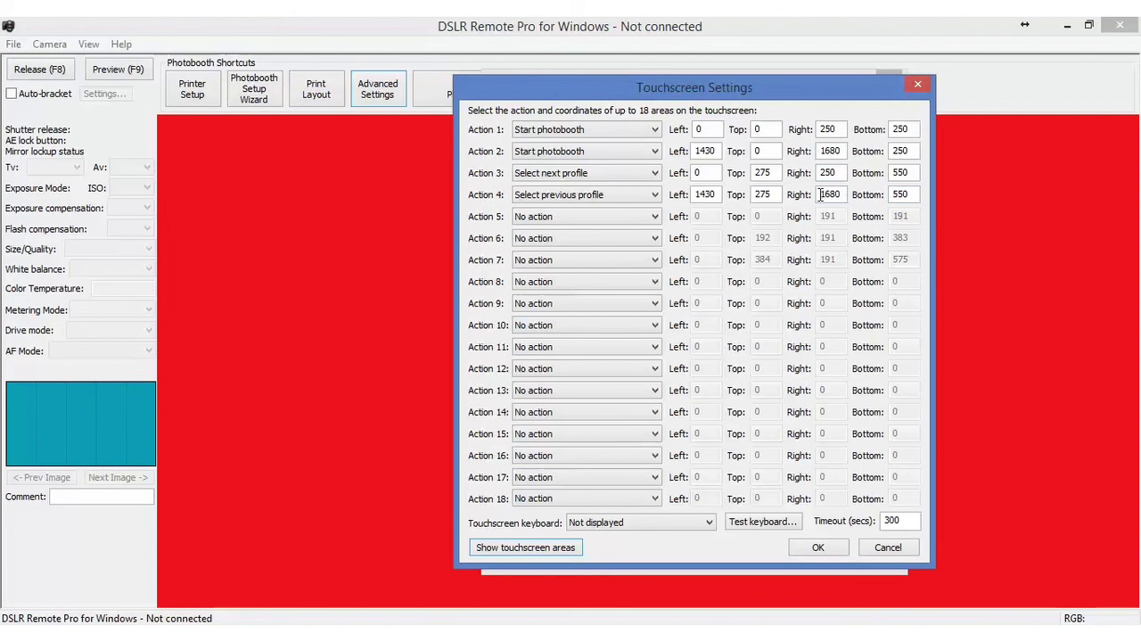
pyautogui.moveTo(721, 193); pyautogui.dragTo(679, 200)
pyautogui.write('1000')
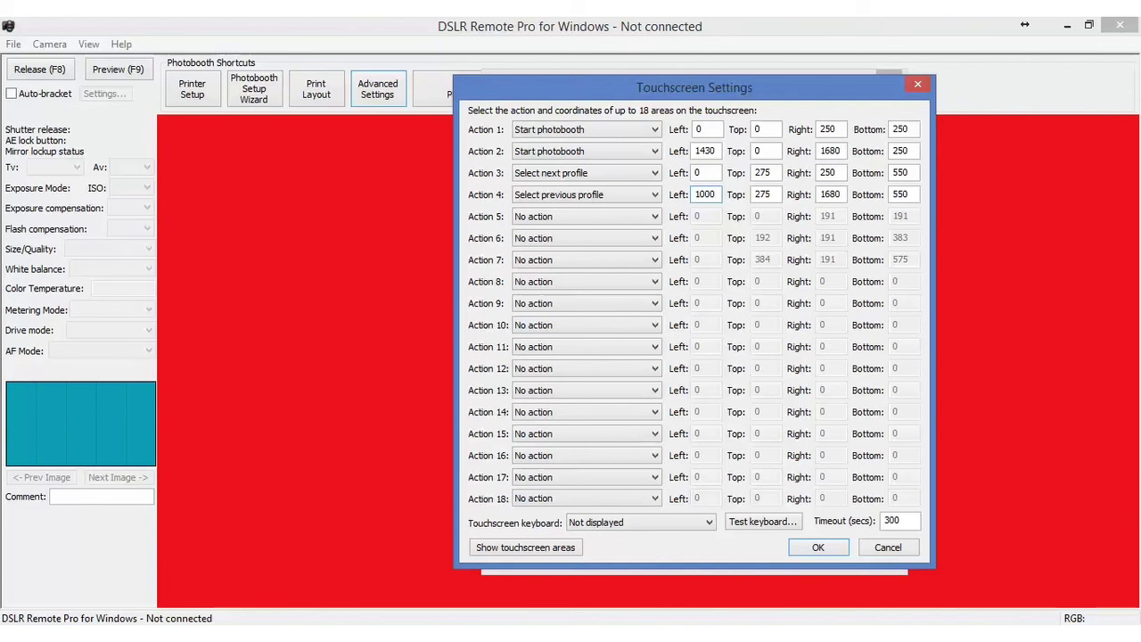
pyautogui.moveTo(843, 194); pyautogui.dragTo(805, 197)
pyautogui.write('1300')
# Set Action 2's touch area to Left 1000 and Right 1300
pyautogui.moveTo(718, 151); pyautogui.dragTo(669, 164)
pyautogui.write('1000')
pyautogui.moveTo(845, 154); pyautogui.dragTo(818, 166)
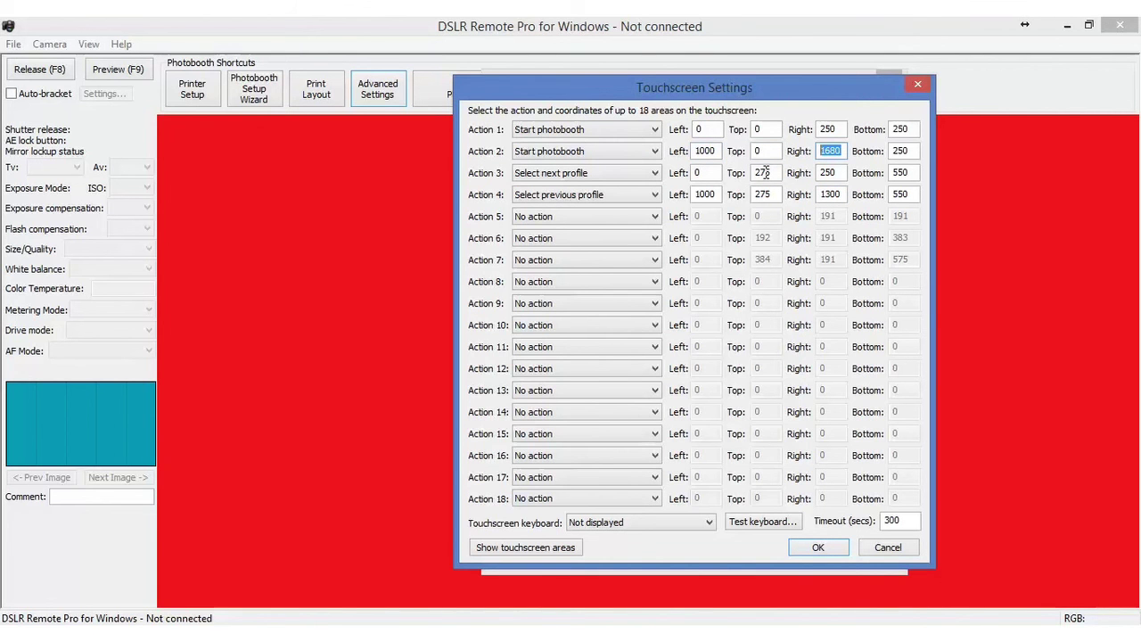
pyautogui.write('1300')
# Preview all four touchscreen areas, then confirm the Touchscreen Settings with OK
pyautogui.click(561, 547)
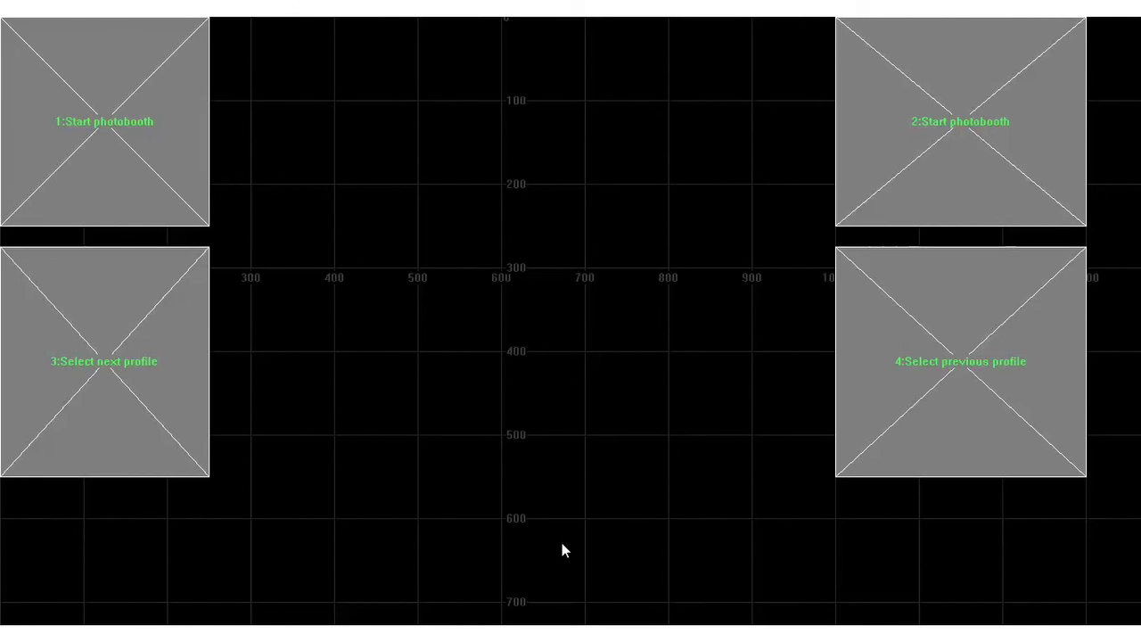
pyautogui.click(561, 543)
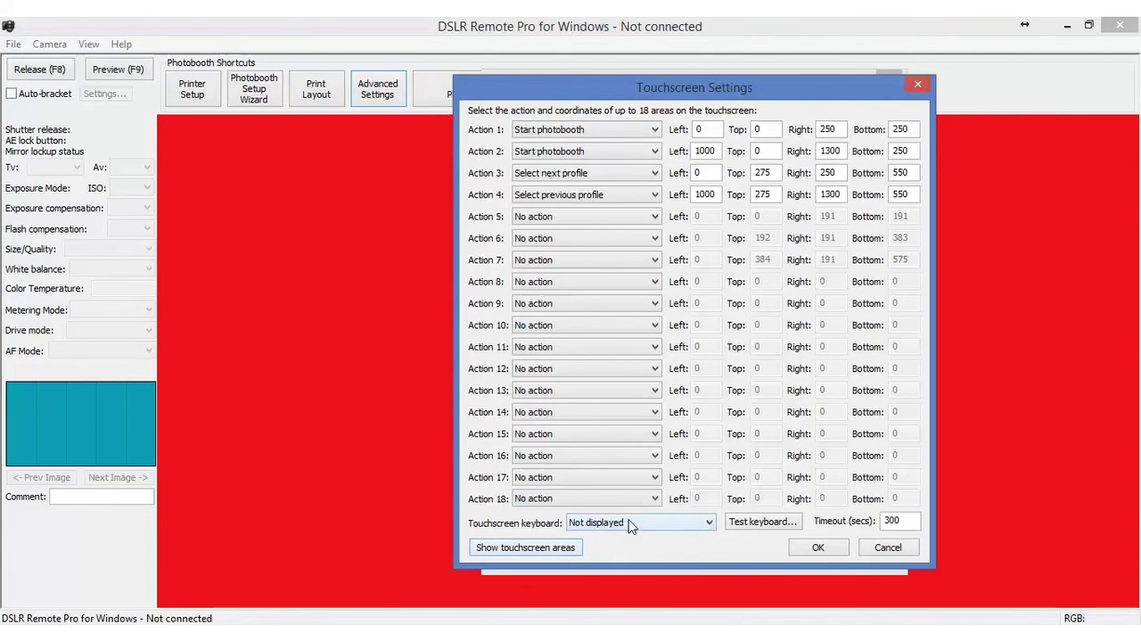
pyautogui.click(819, 548)
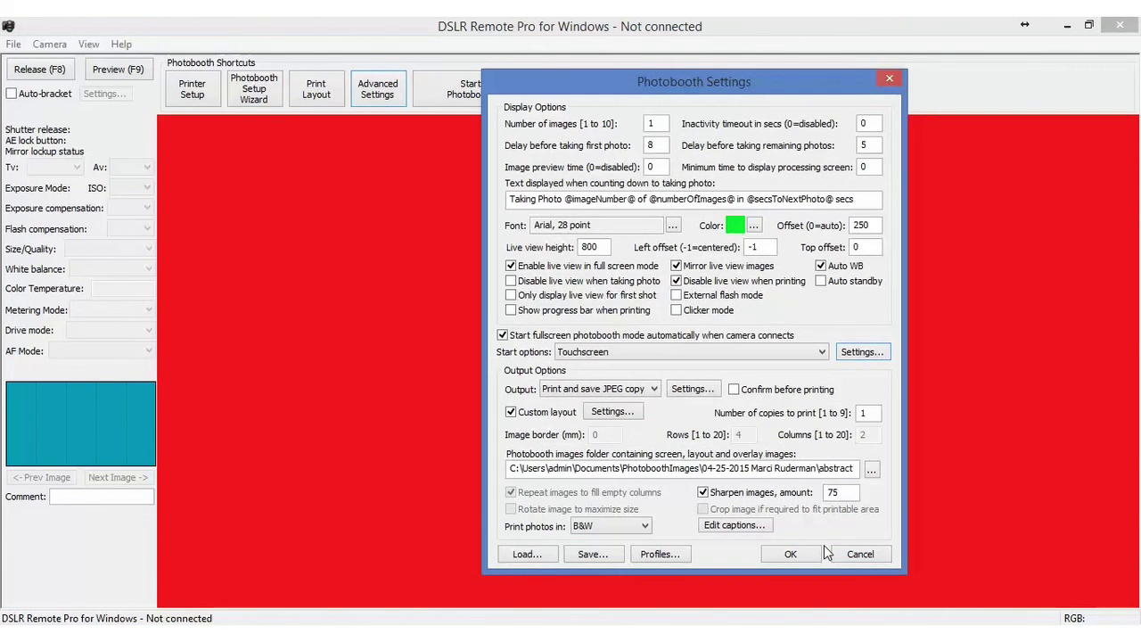